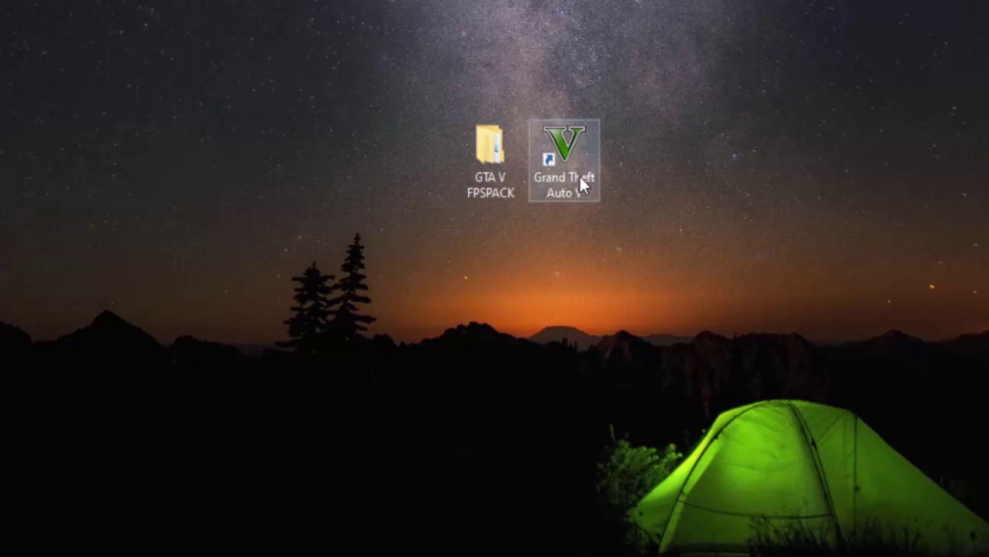
- Open the GTA V FPSPACK folder on the desktop and go into its Otimização subfolder
{"action": "left_click", "coordinate": [505, 172]}
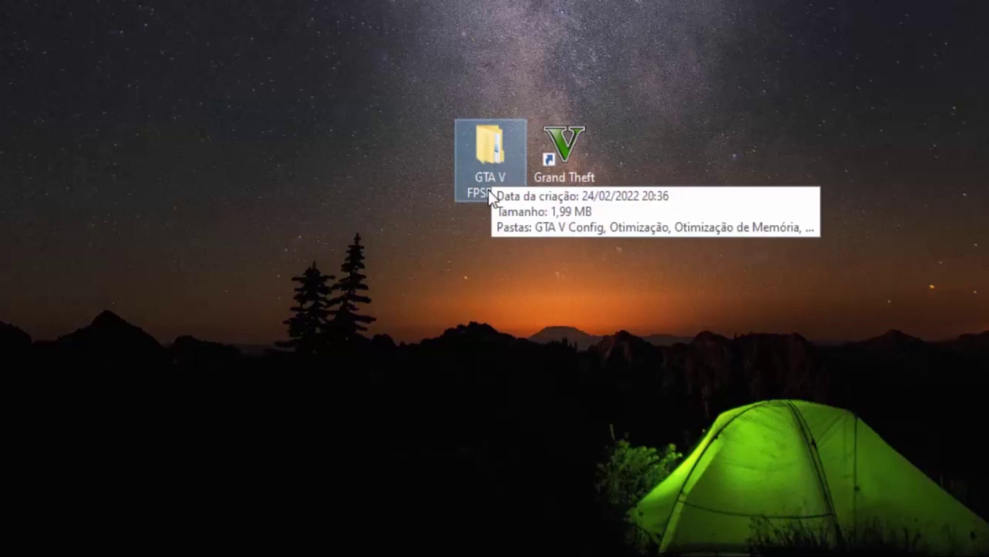
{"action": "left_click", "coordinate": [480, 223]}
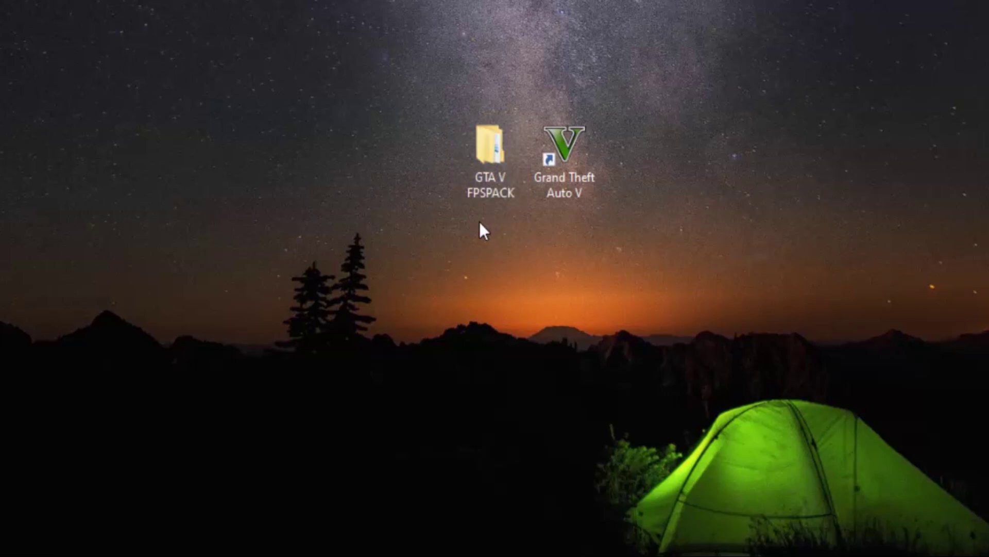
{"action": "double_click", "coordinate": [481, 149]}
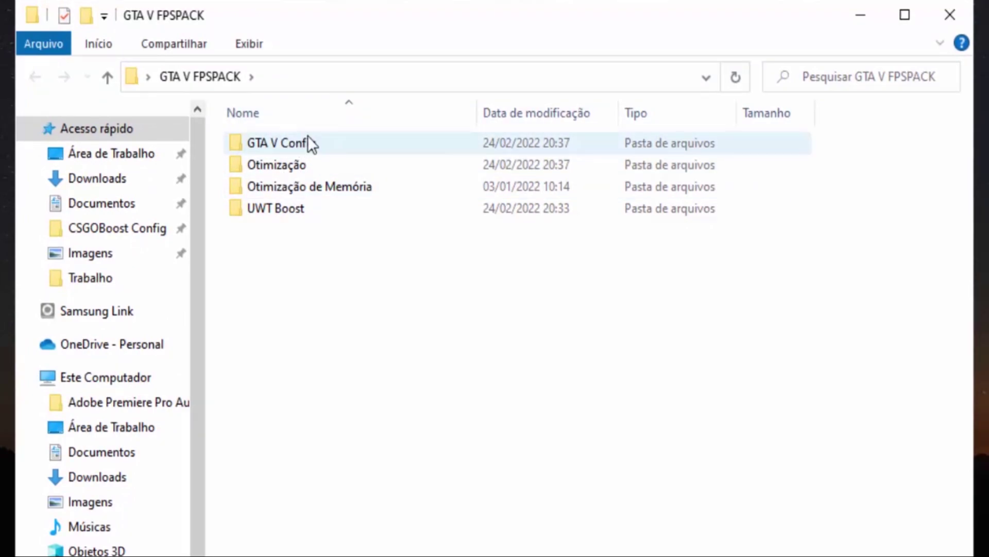
{"action": "left_click", "coordinate": [293, 190]}
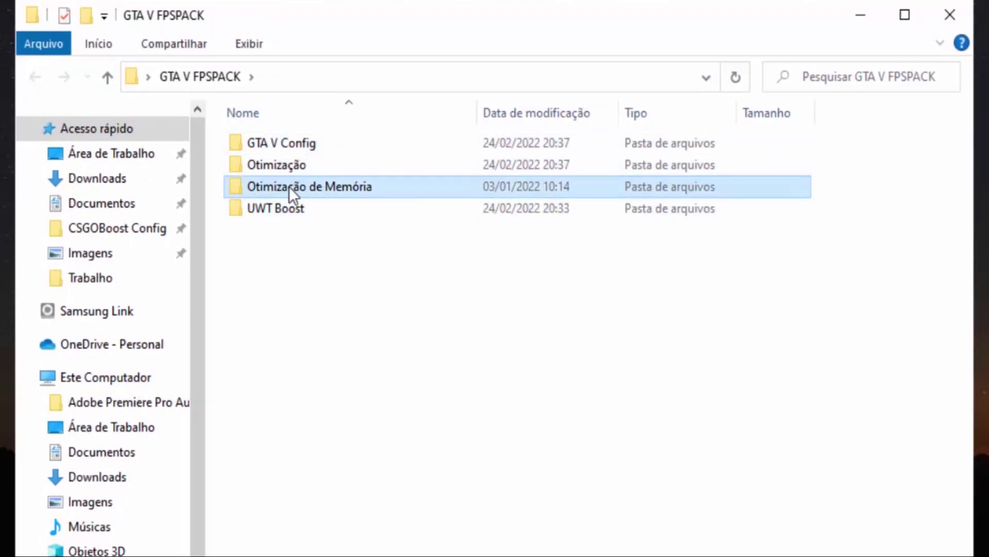
{"action": "left_click", "coordinate": [292, 167]}
{"action": "left_click", "coordinate": [292, 186]}
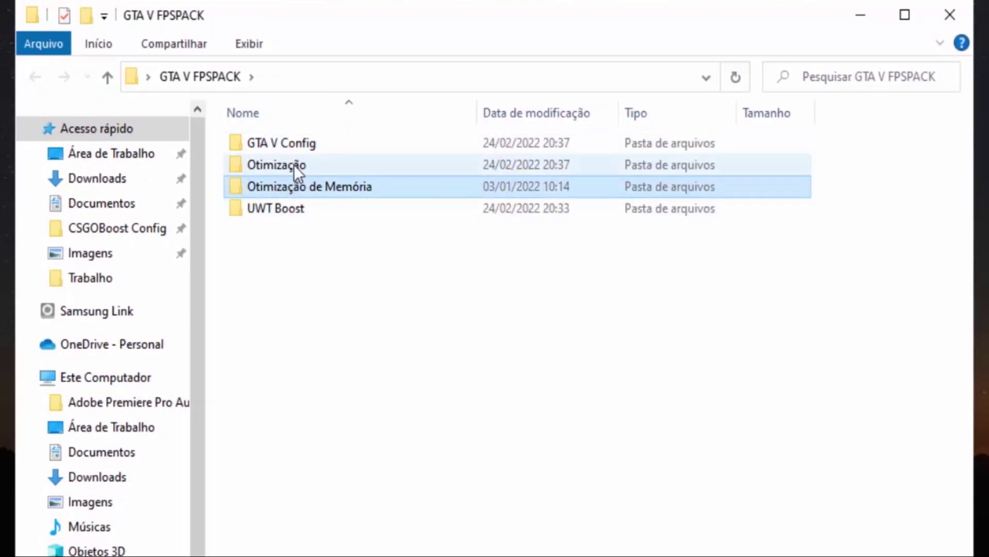
{"action": "left_click", "coordinate": [286, 213]}
{"action": "left_click", "coordinate": [281, 149]}
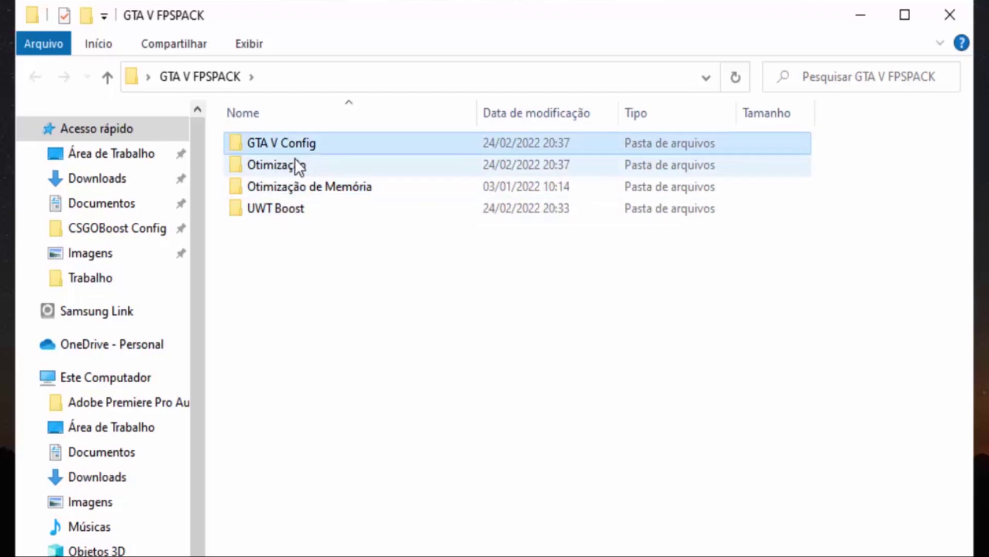
{"action": "double_click", "coordinate": [296, 164]}
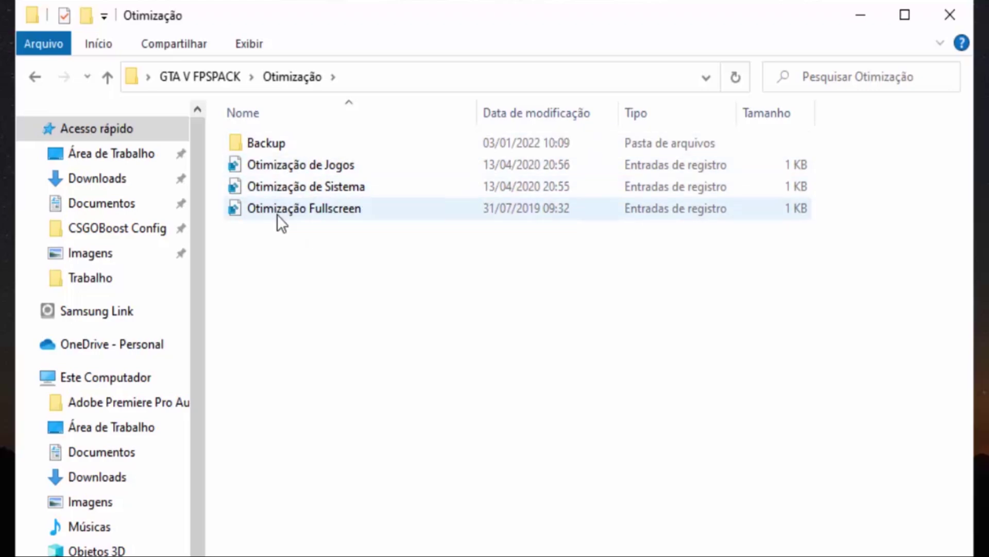
- Look over the Otimização de Jogos, Otimização de Sistema and Otimização Fullscreen registry files
{"action": "left_click", "coordinate": [292, 165]}
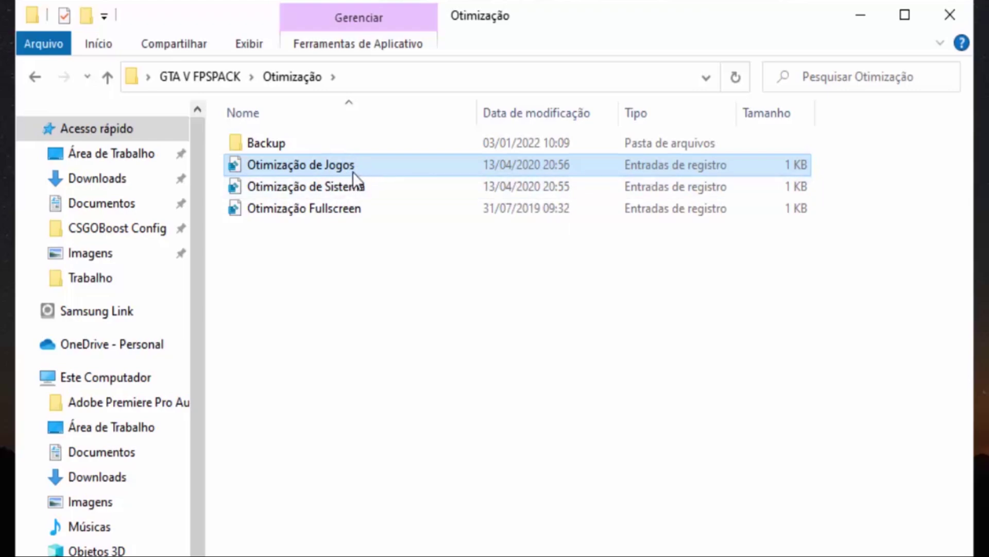
{"action": "left_click", "coordinate": [340, 189]}
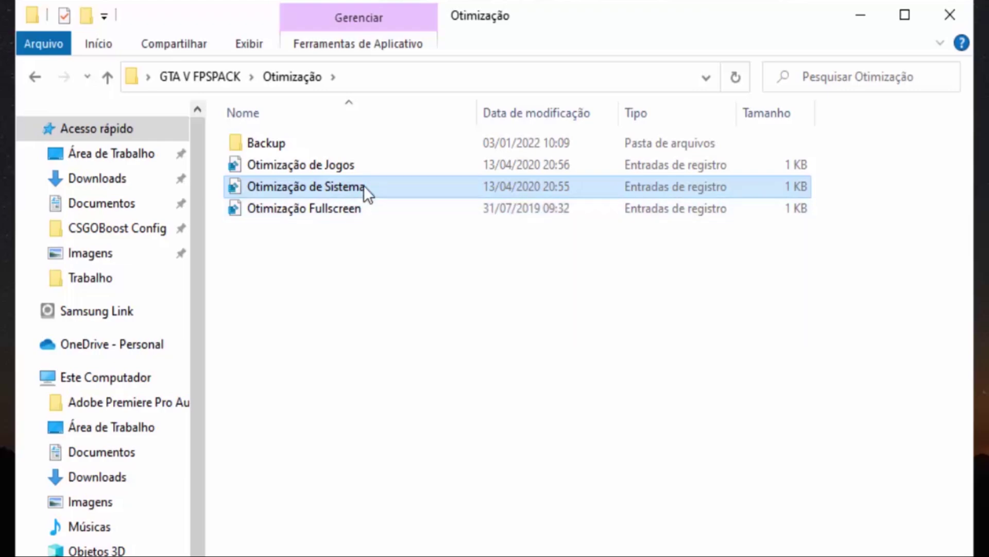
{"action": "left_click", "coordinate": [342, 209]}
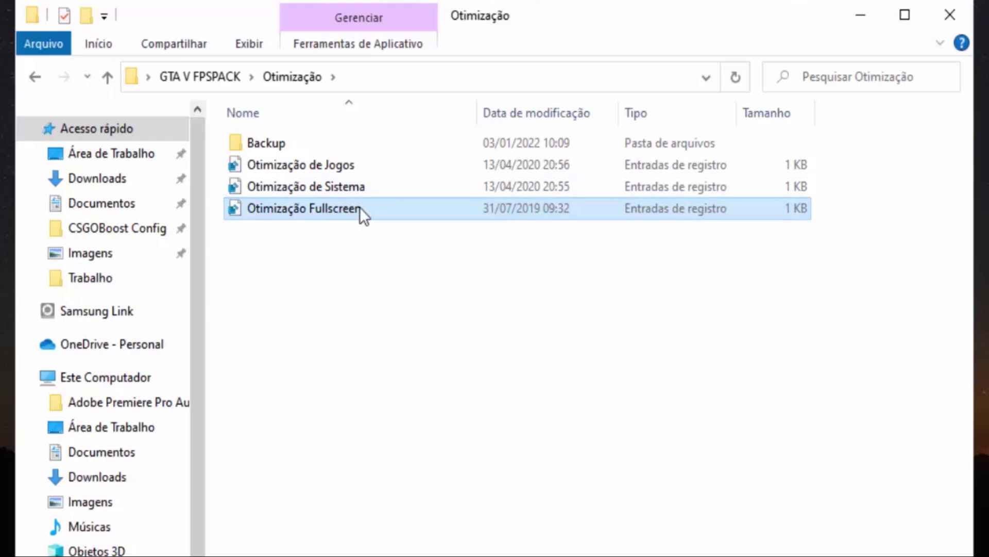
{"action": "left_click", "coordinate": [348, 239]}
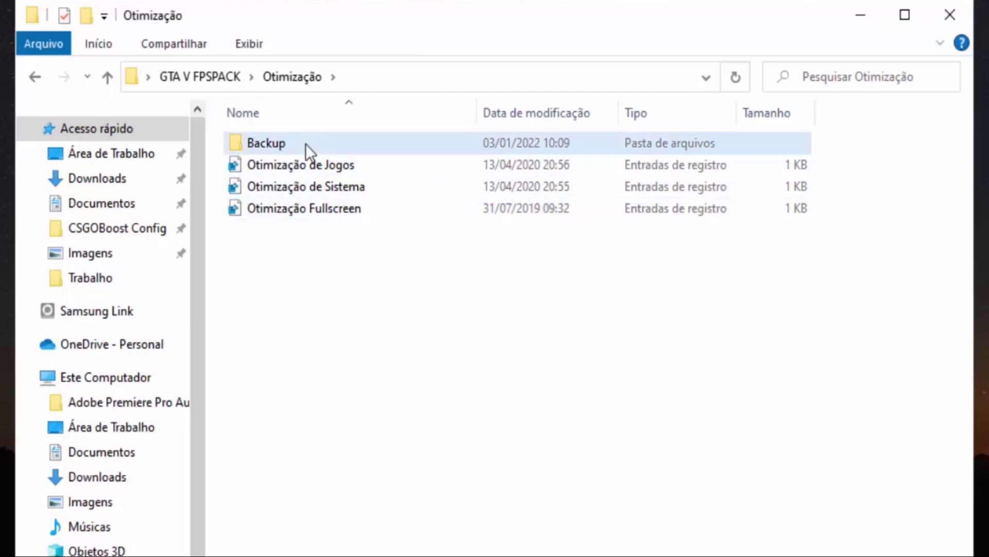
- Open the Backup subfolder and look over the registry files that restore the original settings
{"action": "left_click", "coordinate": [264, 142]}
{"action": "left_click", "coordinate": [265, 147]}
{"action": "key", "text": "Escape"}
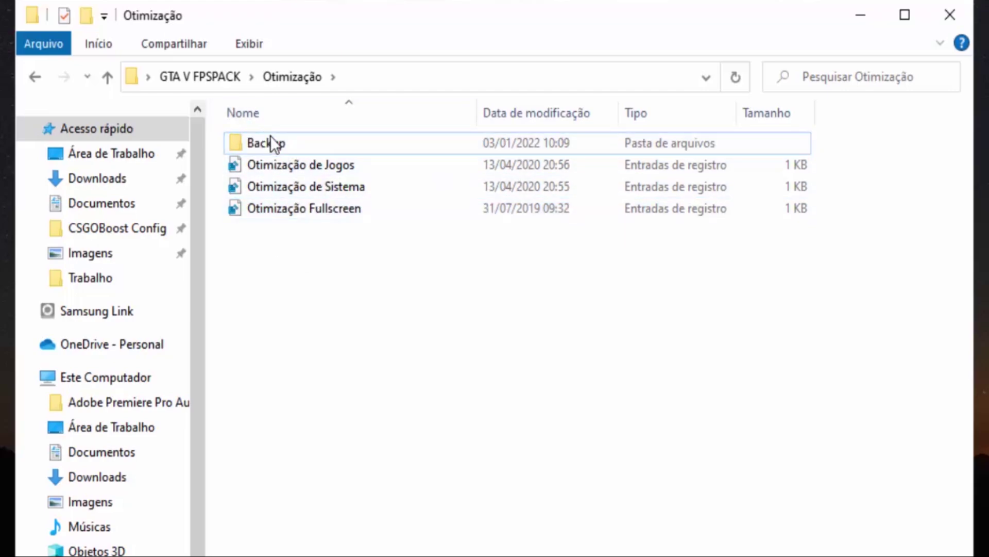
{"action": "double_click", "coordinate": [309, 142]}
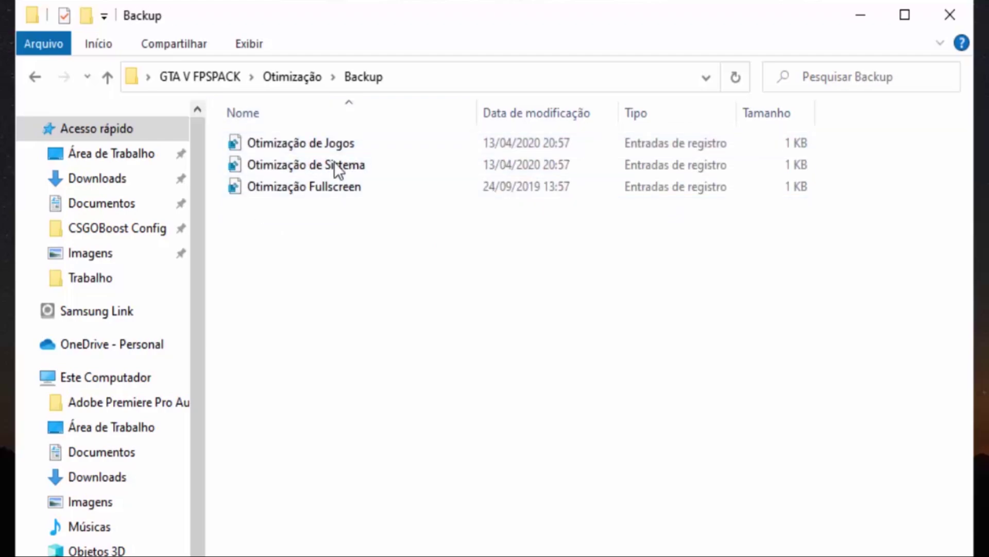
{"action": "left_click", "coordinate": [298, 165]}
{"action": "left_click", "coordinate": [299, 178]}
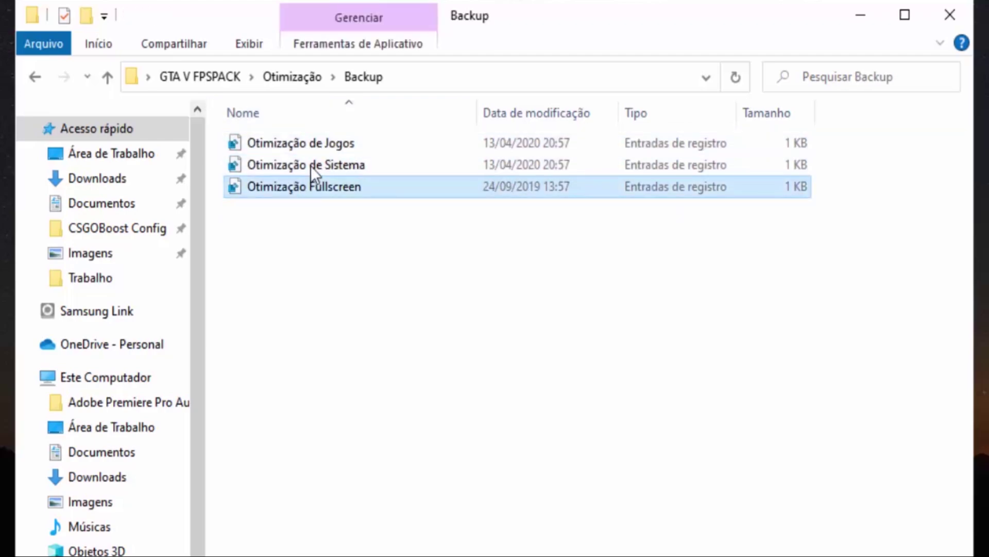
{"action": "left_click", "coordinate": [314, 144]}
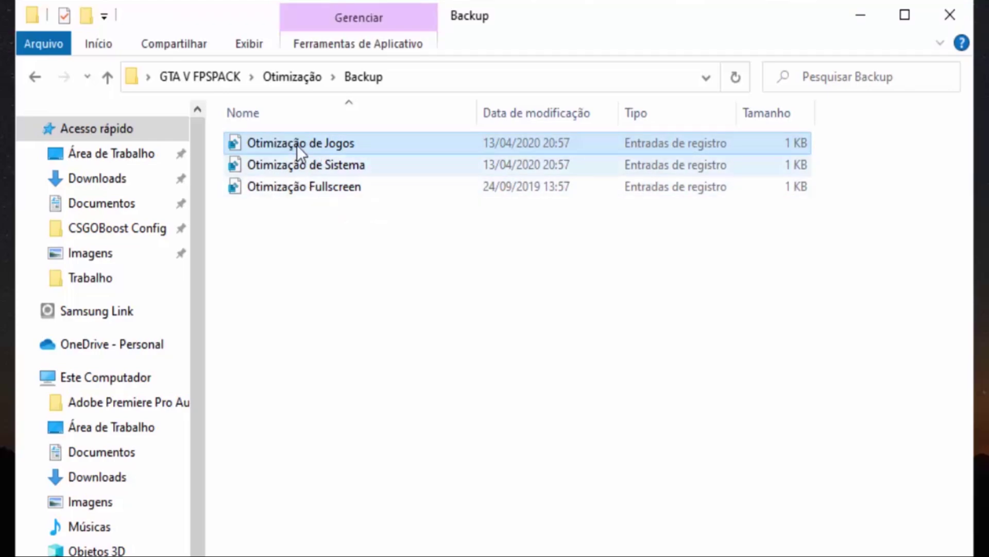
{"action": "left_click", "coordinate": [314, 164]}
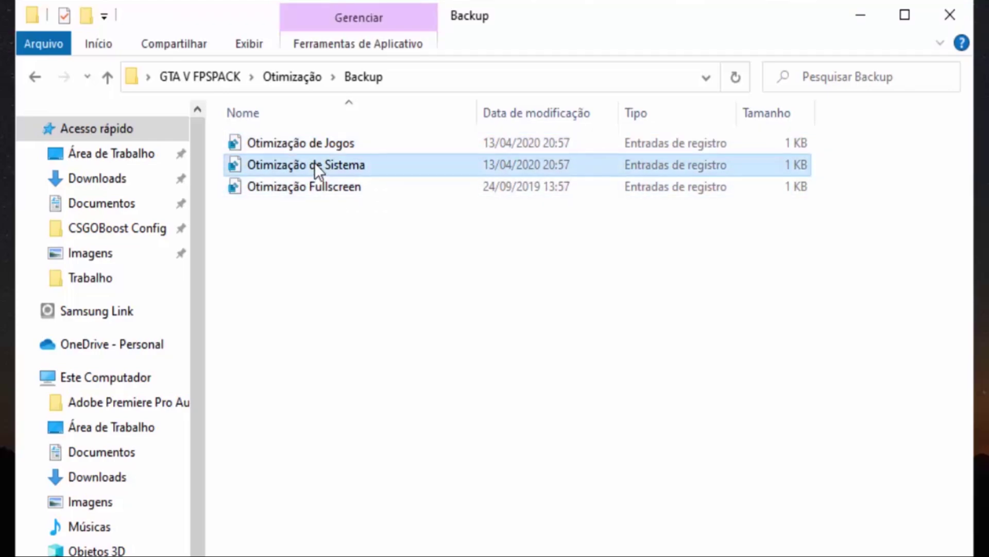
{"action": "left_click", "coordinate": [316, 144]}
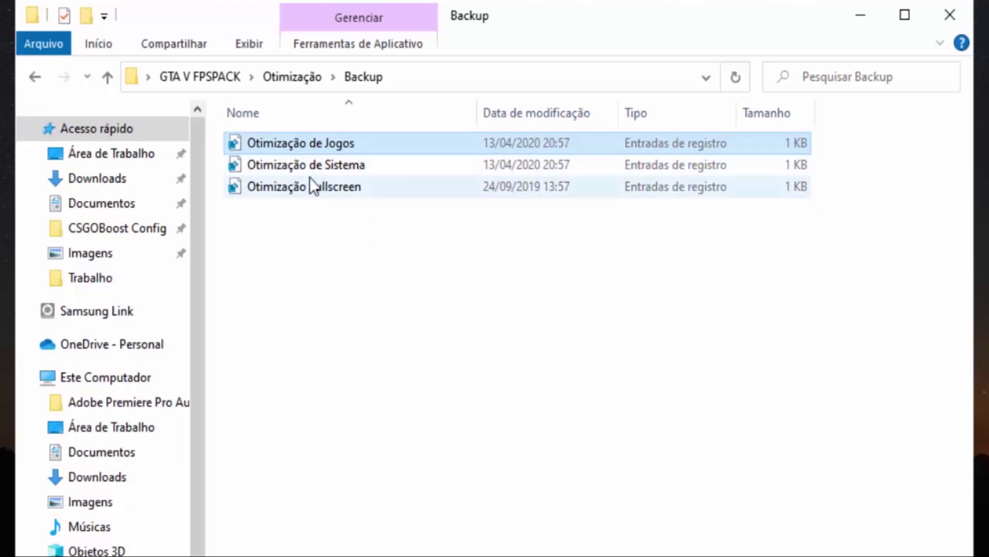
- Go back to GTA V FPSPACK and open UWT Boost > UWT Boost > Win10 > UWT4 > Ultimate Windows Tweaker 4.8
{"action": "left_click", "coordinate": [199, 78]}
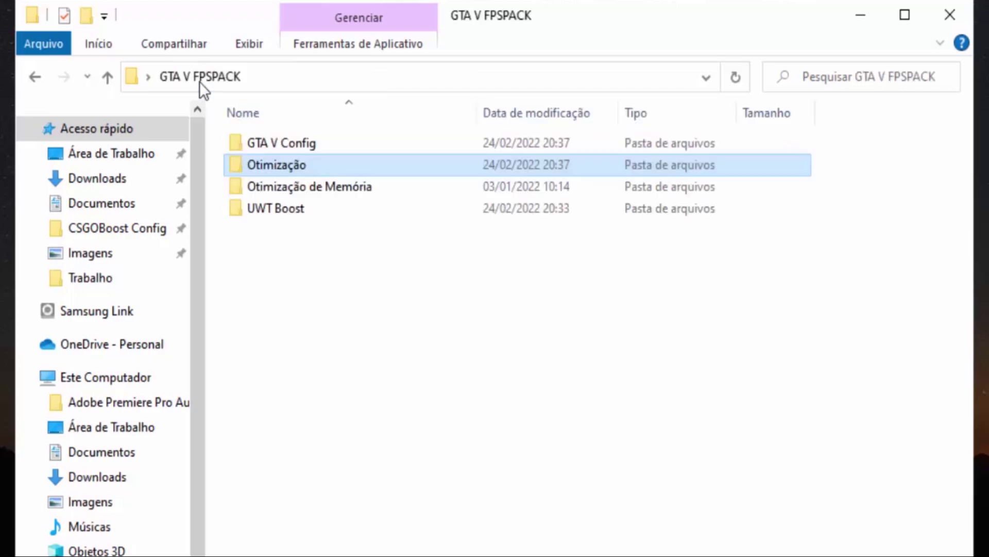
{"action": "left_click", "coordinate": [260, 211]}
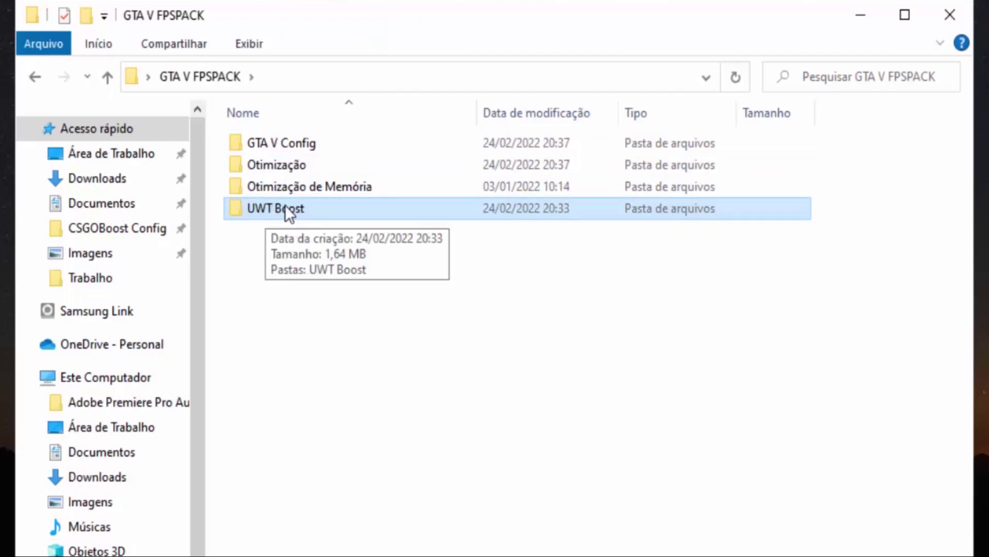
{"action": "double_click", "coordinate": [284, 207]}
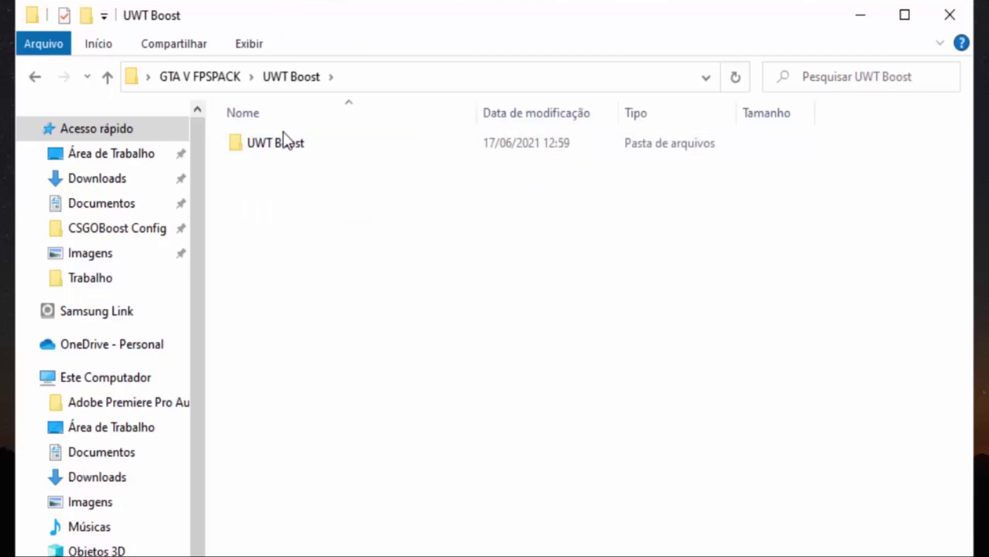
{"action": "double_click", "coordinate": [278, 142]}
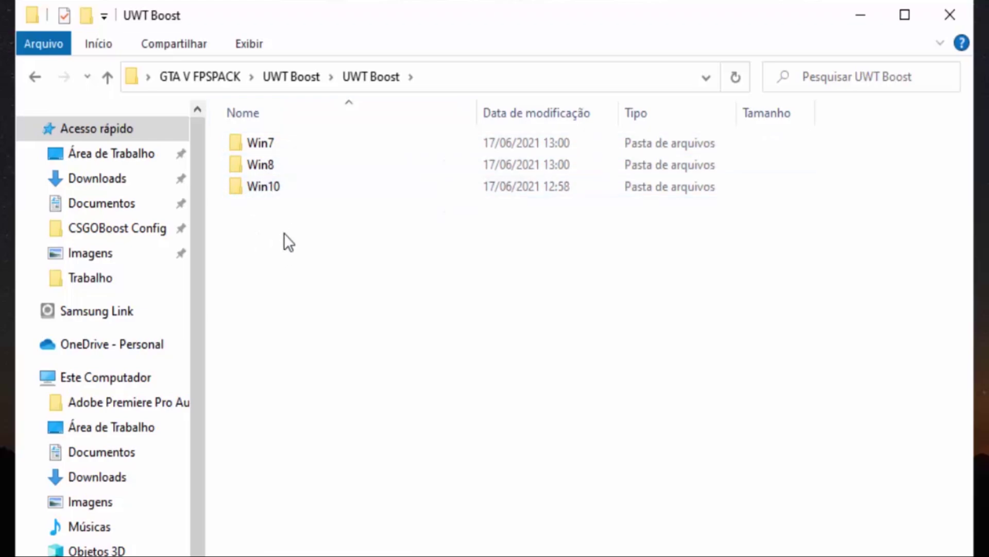
{"action": "left_click", "coordinate": [269, 187]}
{"action": "double_click", "coordinate": [276, 189]}
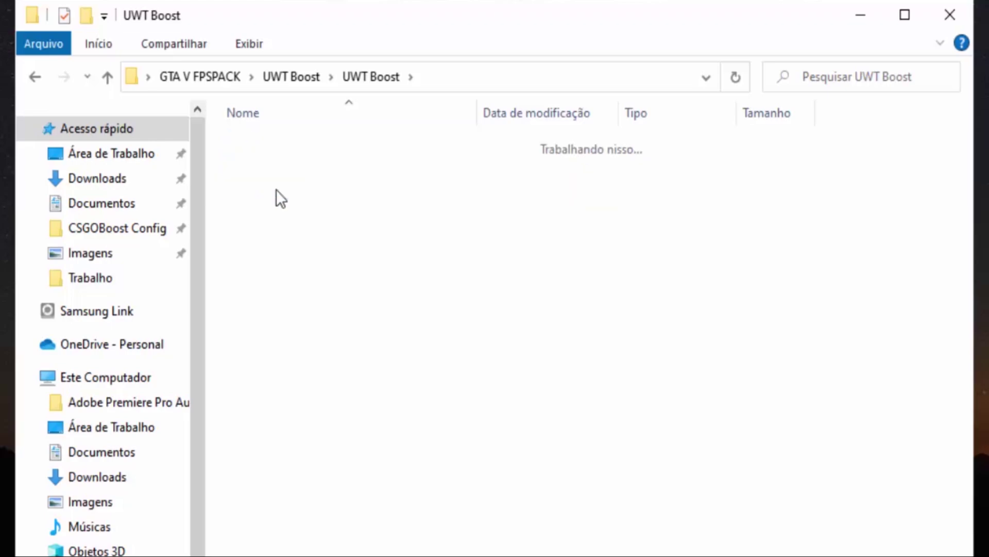
{"action": "double_click", "coordinate": [265, 143]}
{"action": "double_click", "coordinate": [275, 141]}
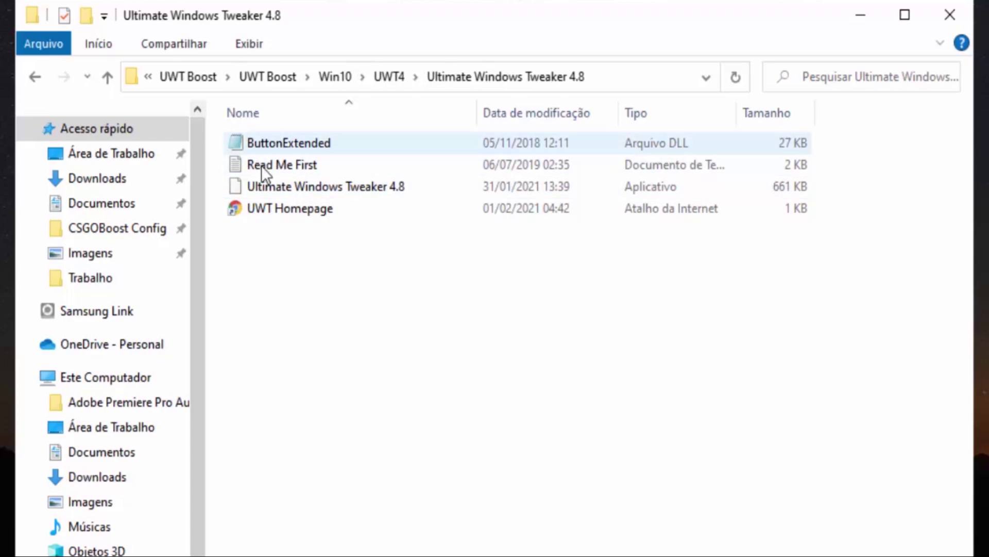
- Run the Ultimate Windows Tweaker 4.8 application as administrator
{"action": "left_click", "coordinate": [318, 187]}
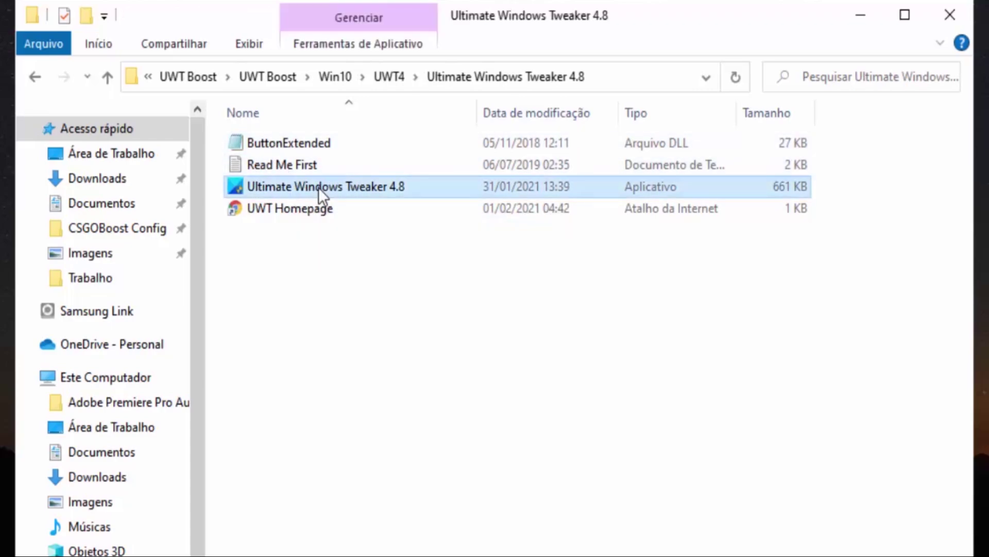
{"action": "right_click", "coordinate": [318, 187]}
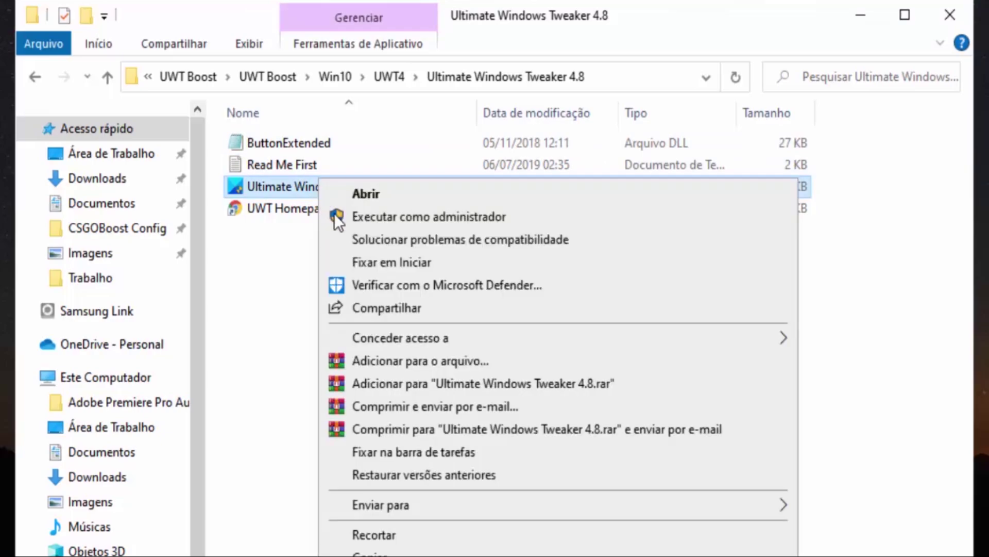
{"action": "left_click", "coordinate": [398, 216]}
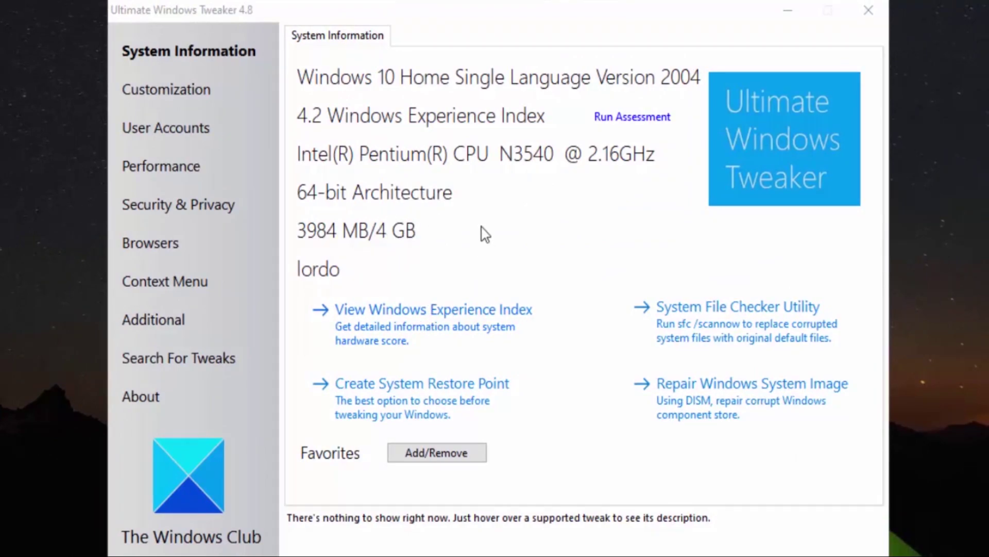
- Show the Performance tweaks, and view the system protection settings for creating a restore point before closing them
{"action": "left_click", "coordinate": [189, 175]}
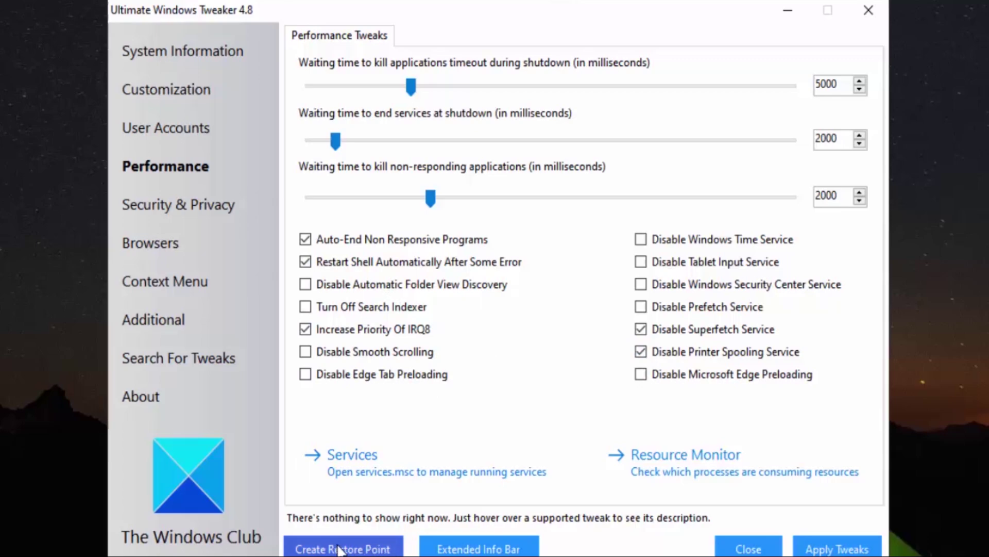
{"action": "left_click", "coordinate": [364, 546]}
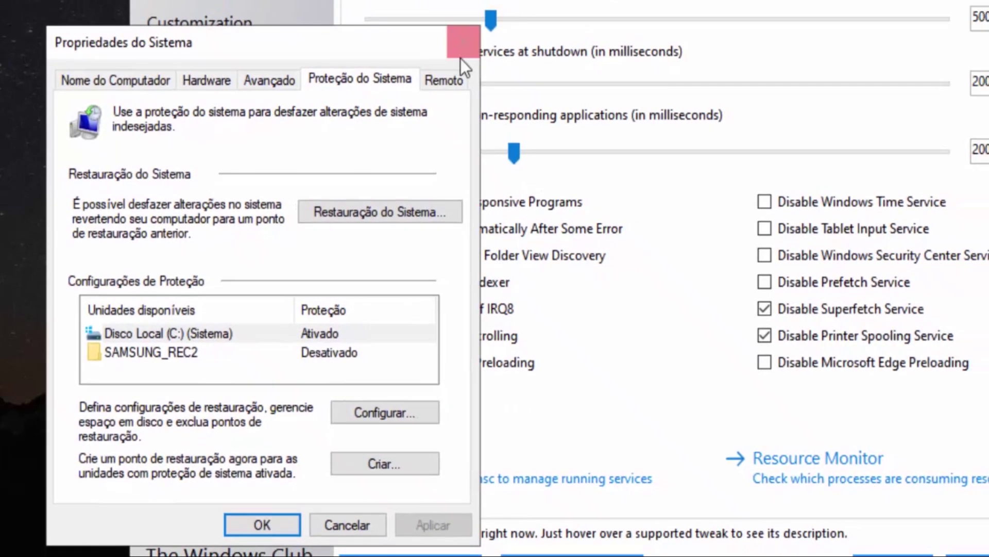
{"action": "left_click", "coordinate": [490, 21]}
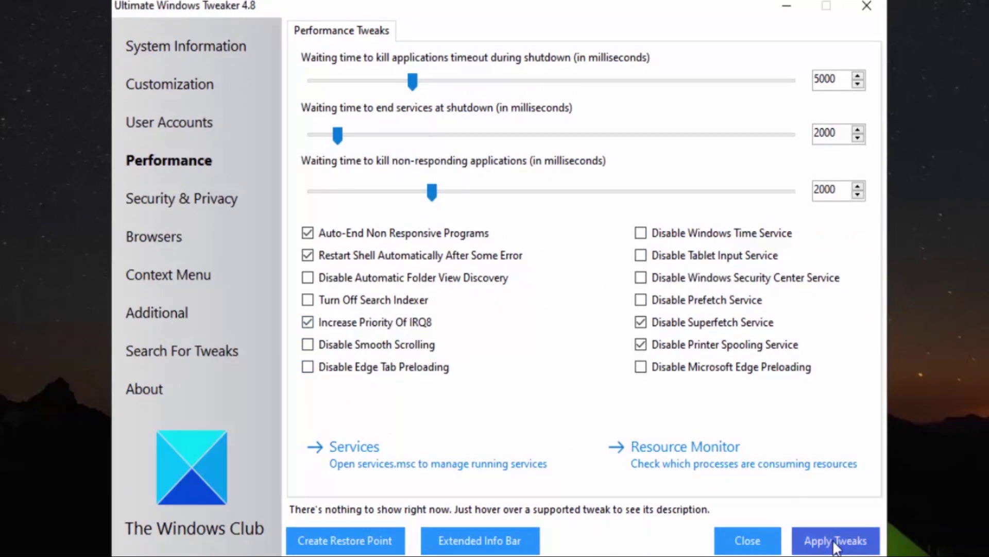
- Apply the Performance tweaks, close Ultimate Windows Tweaker and acknowledge the restart recommendation
{"action": "left_click", "coordinate": [867, 7]}
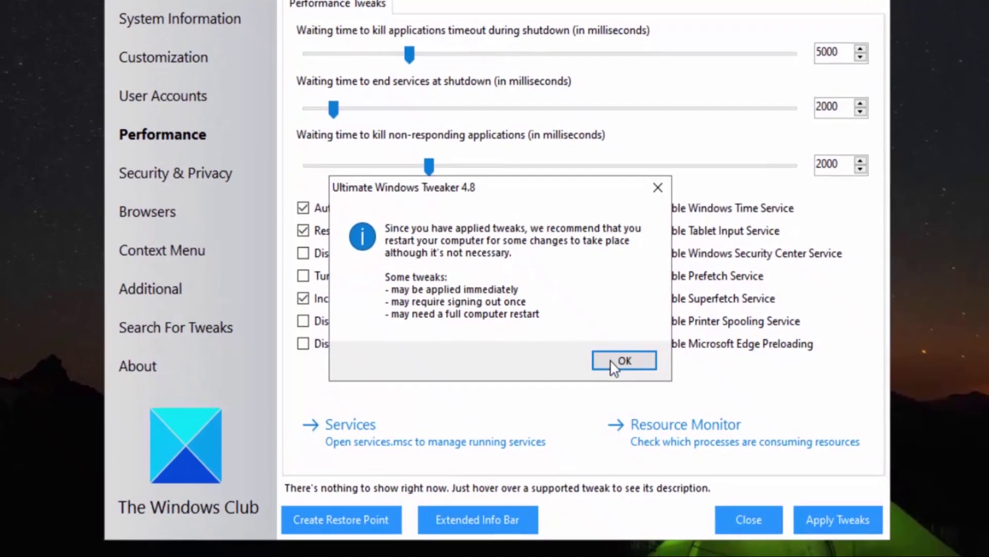
{"action": "left_click", "coordinate": [625, 381]}
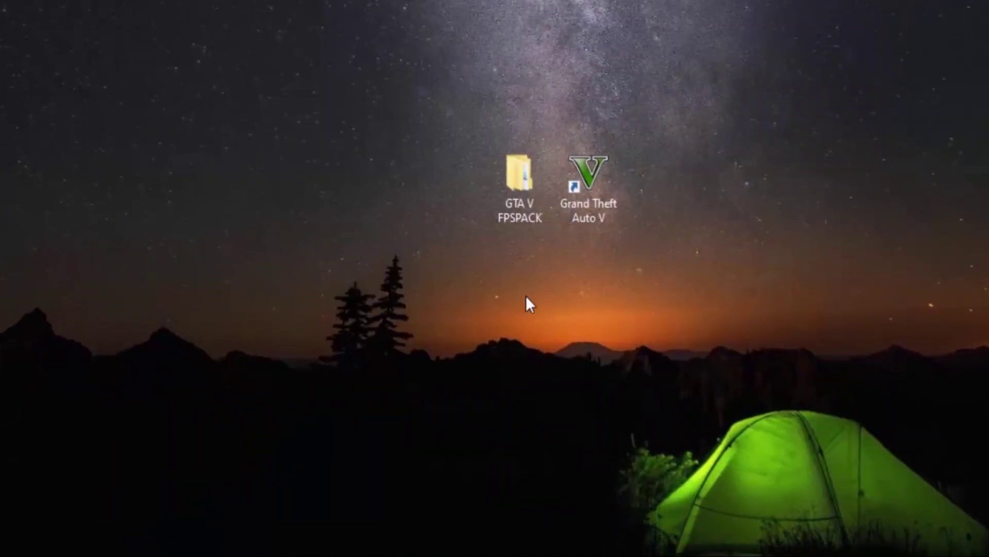
- Open the Otimização de Memória folder in GTA V FPSPACK and launch the memreduct-3.3.5-setup installer
{"action": "double_click", "coordinate": [514, 178]}
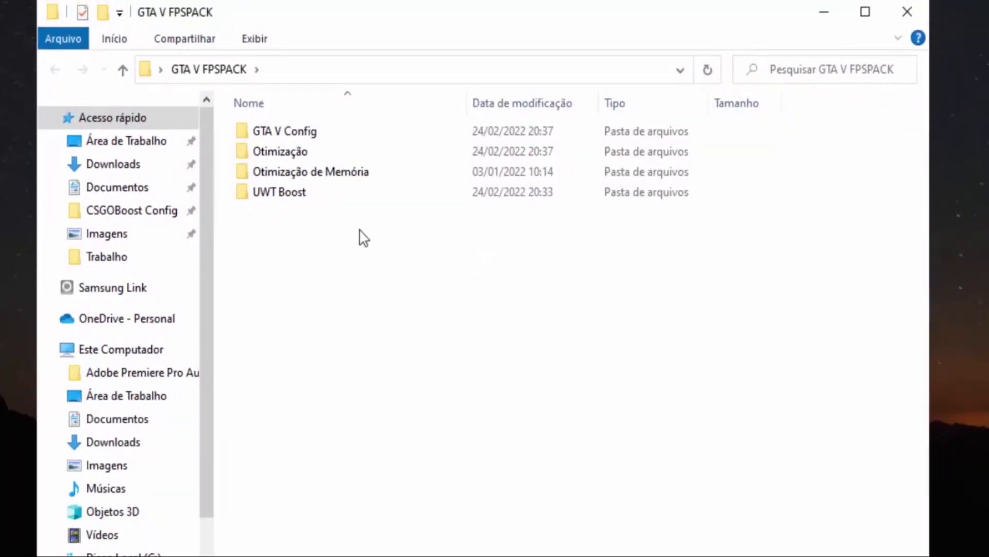
{"action": "left_click", "coordinate": [340, 178]}
{"action": "double_click", "coordinate": [344, 180]}
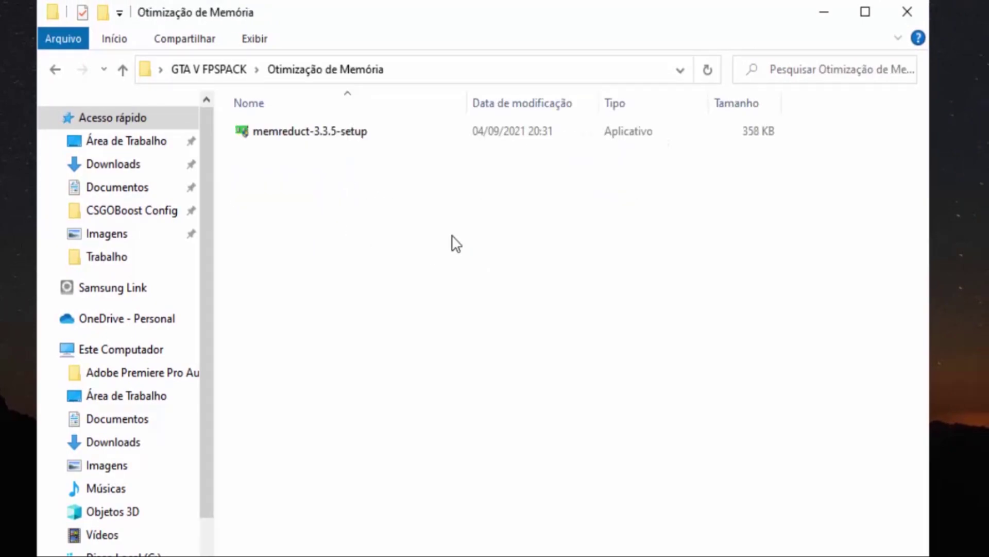
{"action": "left_click", "coordinate": [313, 125]}
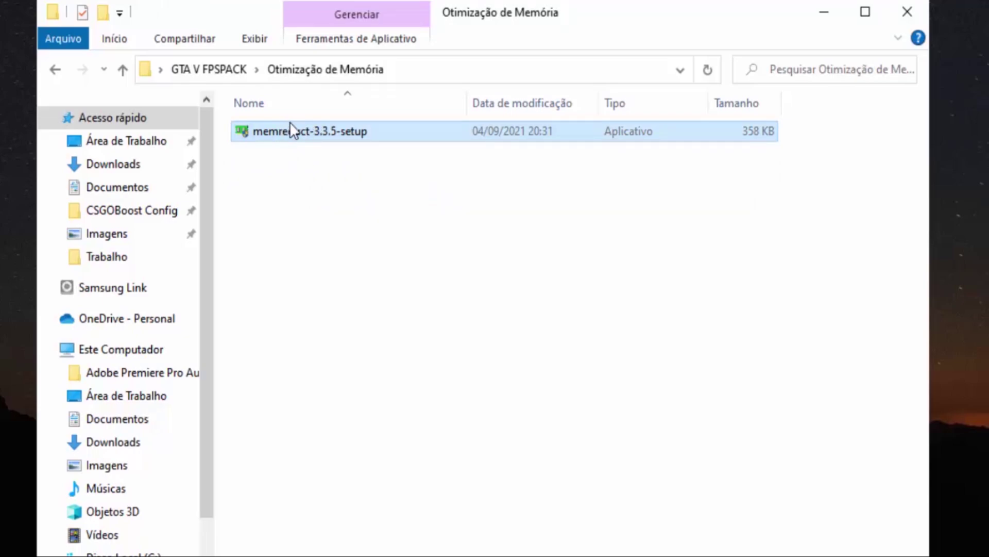
{"action": "double_click", "coordinate": [299, 133]}
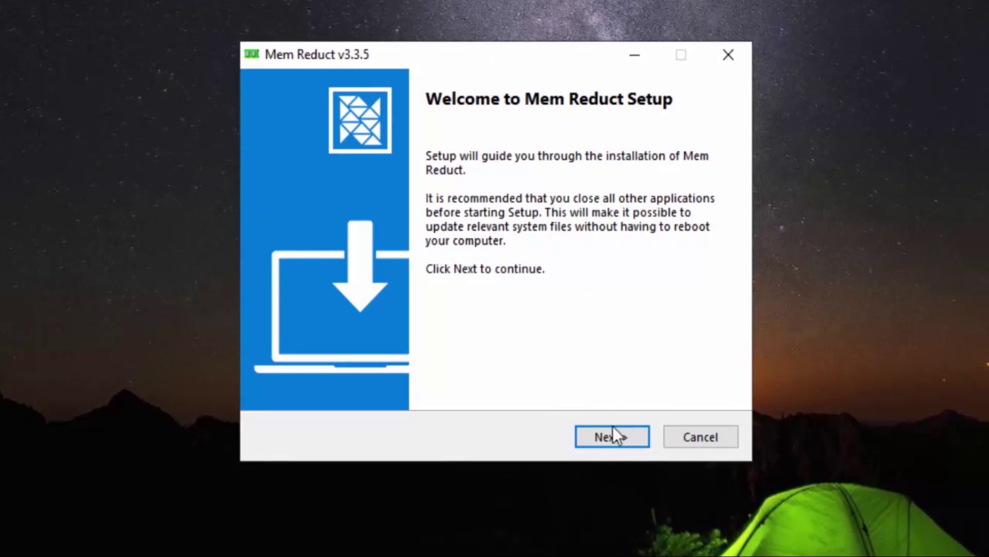
- Accept the license and install Mem Reduct with desktop and start menu shortcuts, then finish the setup with Run Mem Reduct enabled
{"action": "left_click", "coordinate": [614, 428]}
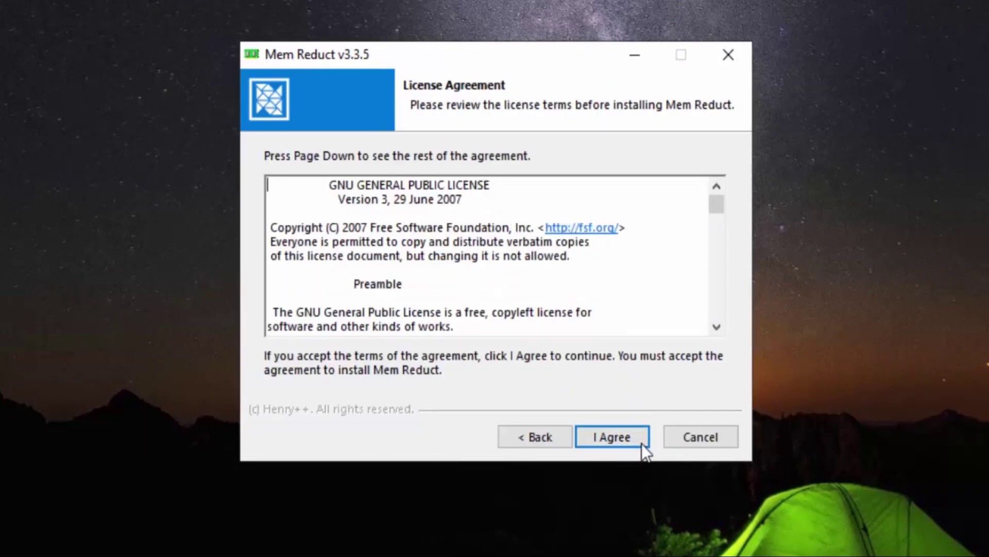
{"action": "left_click", "coordinate": [627, 439]}
{"action": "left_click", "coordinate": [619, 431]}
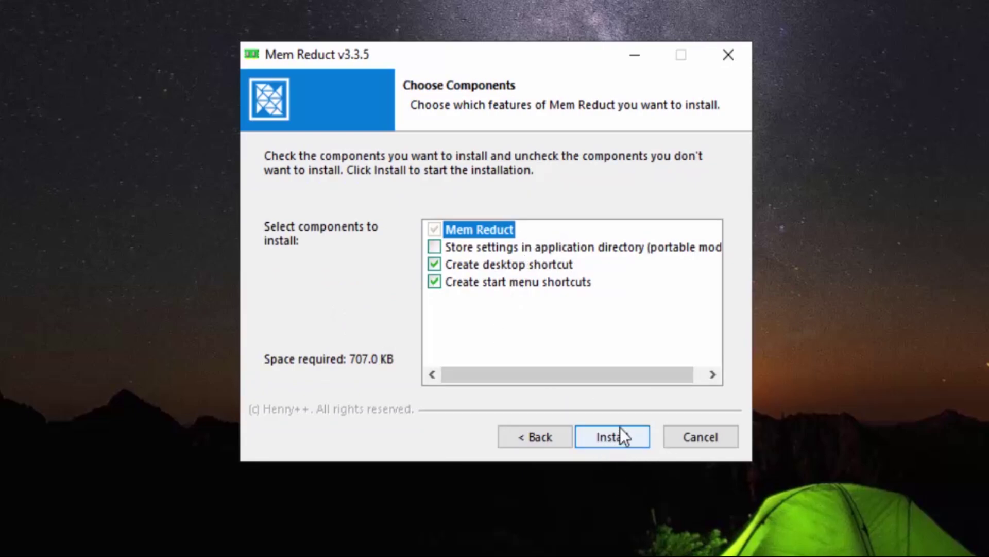
{"action": "left_click", "coordinate": [620, 432]}
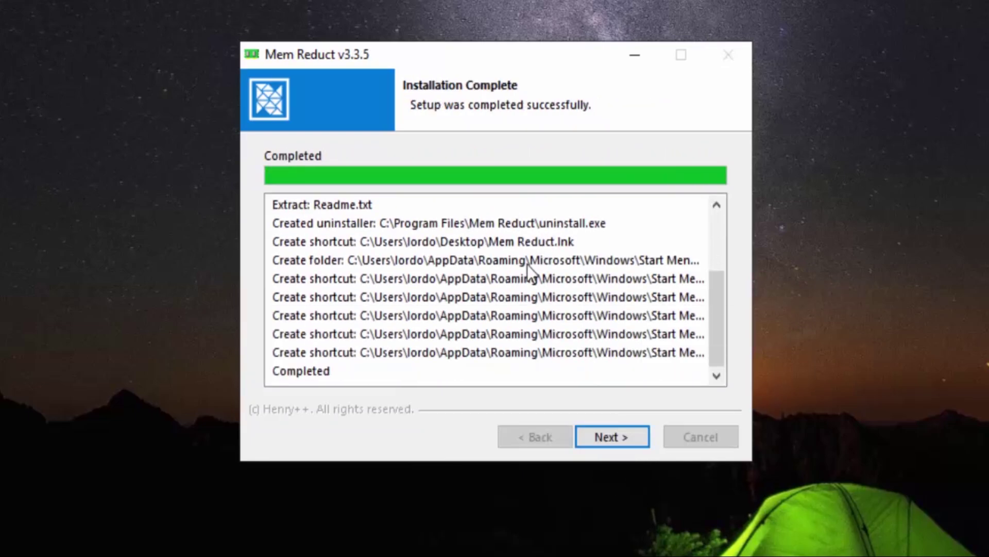
{"action": "left_click", "coordinate": [608, 440]}
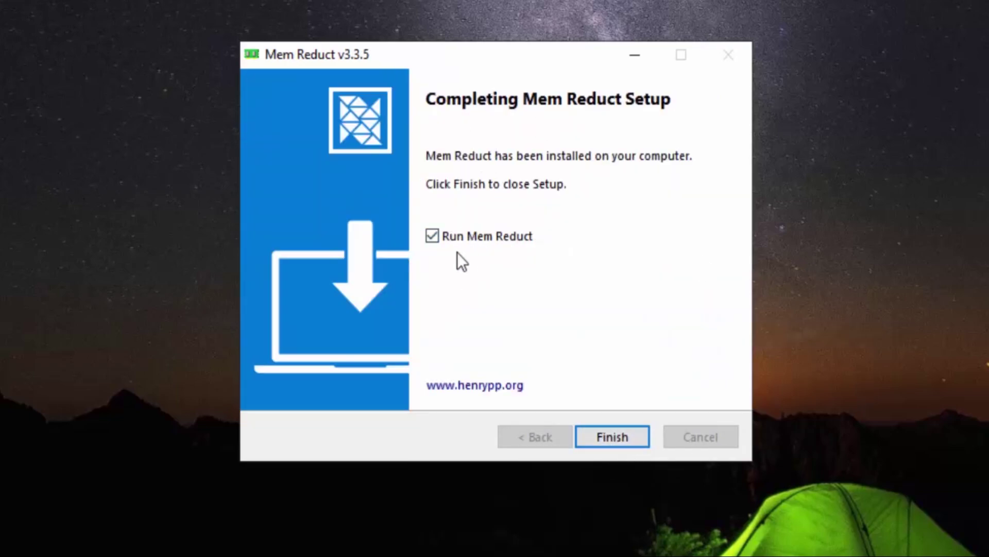
{"action": "left_click", "coordinate": [626, 435]}
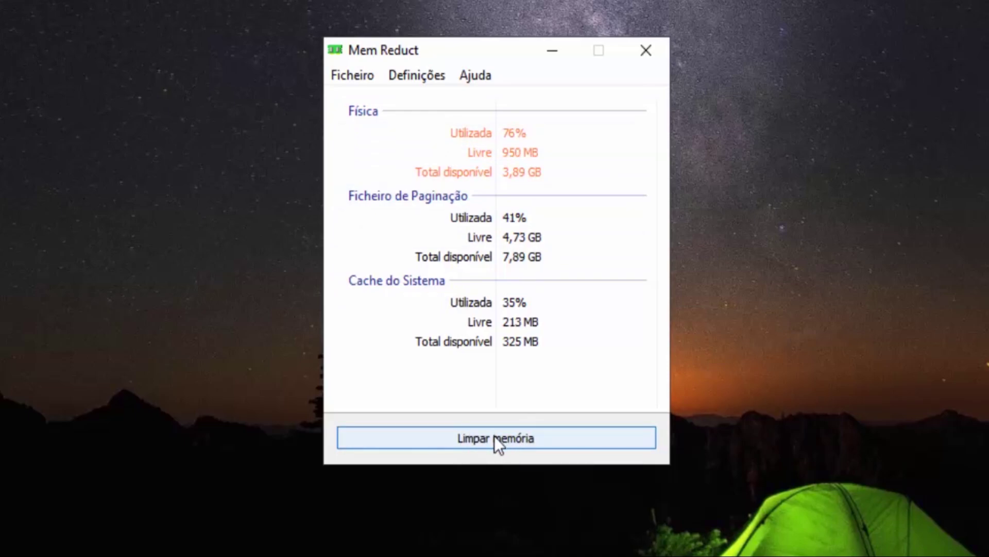
- Clean the system memory in Mem Reduct, confirm the cleanup and close its window
{"action": "left_click", "coordinate": [507, 438]}
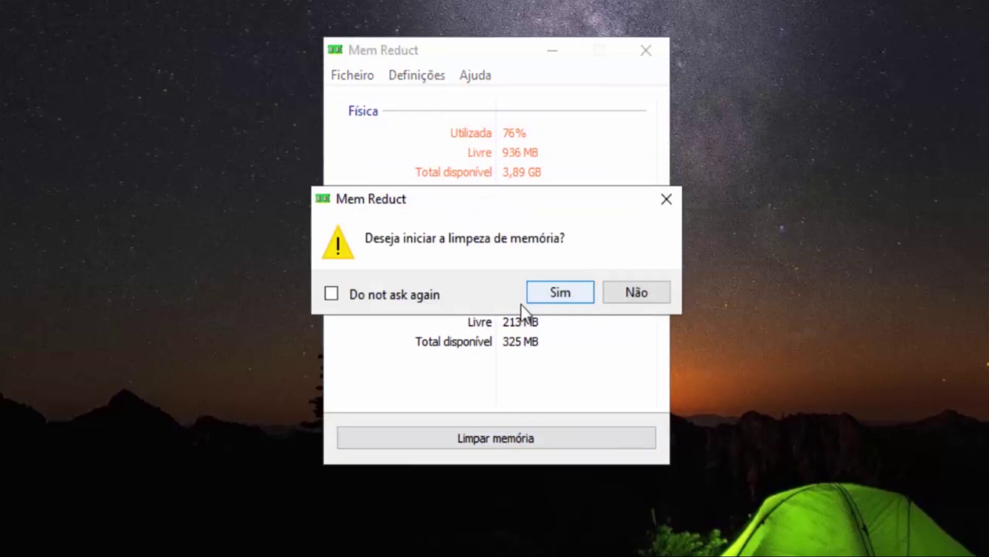
{"action": "left_click", "coordinate": [565, 295]}
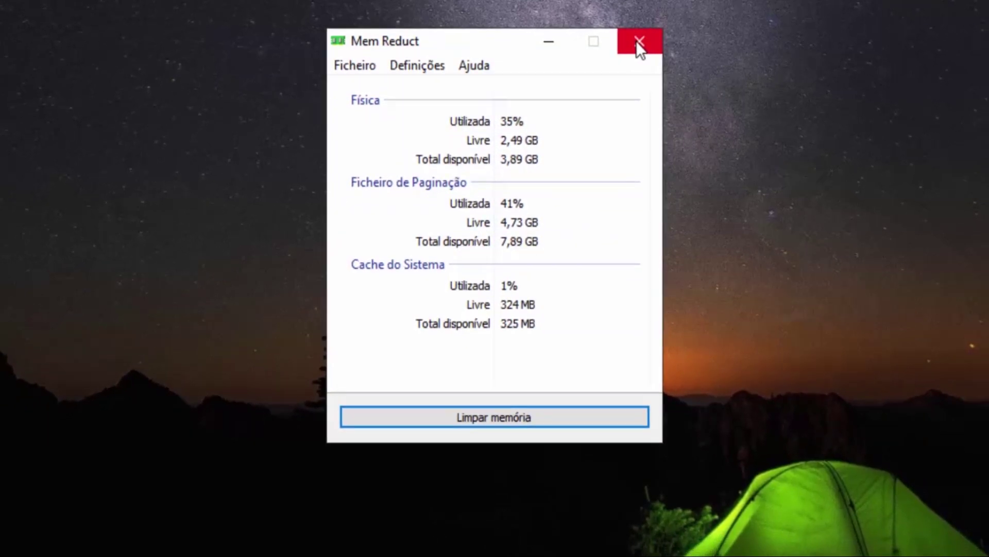
{"action": "left_click", "coordinate": [637, 46]}
{"action": "left_click", "coordinate": [498, 281]}
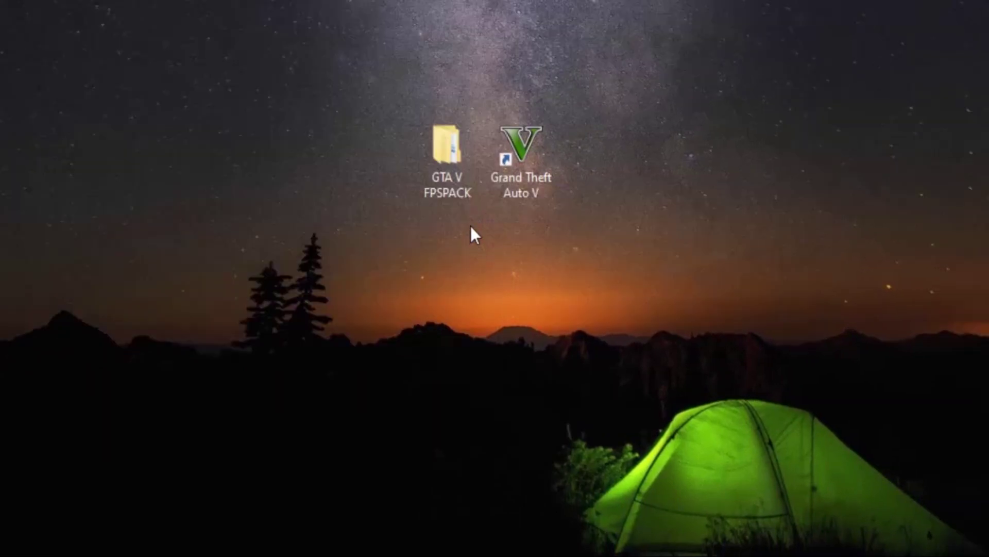
- Search Windows for "energia" and open the "Escolher um plano de energia" settings
{"action": "key", "text": "super"}
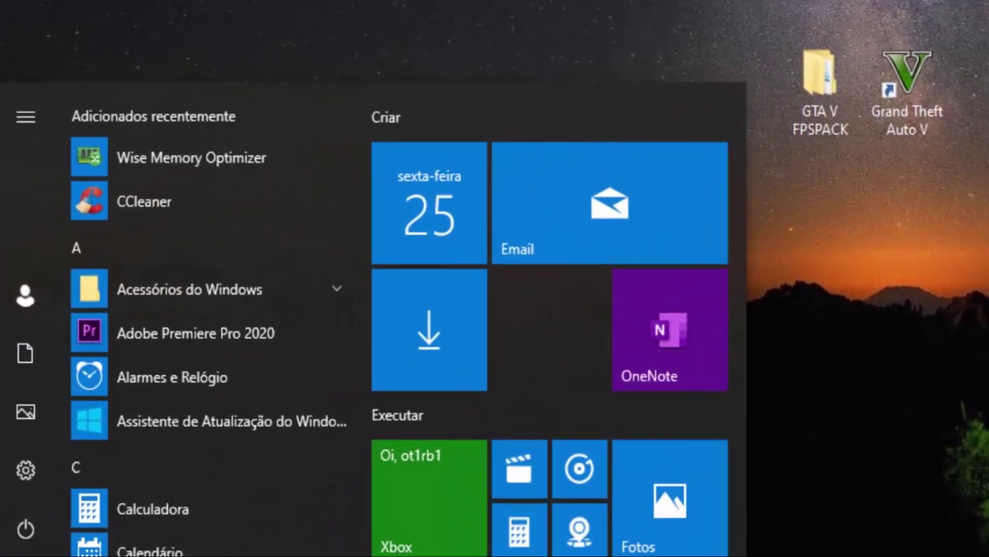
{"action": "type", "text": "mem reenergia"}
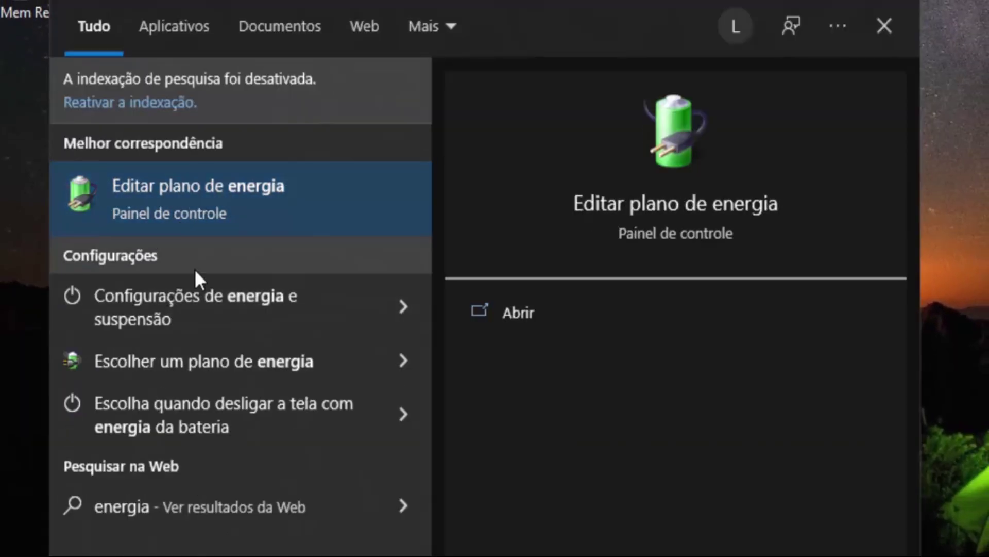
{"action": "left_click", "coordinate": [206, 363]}
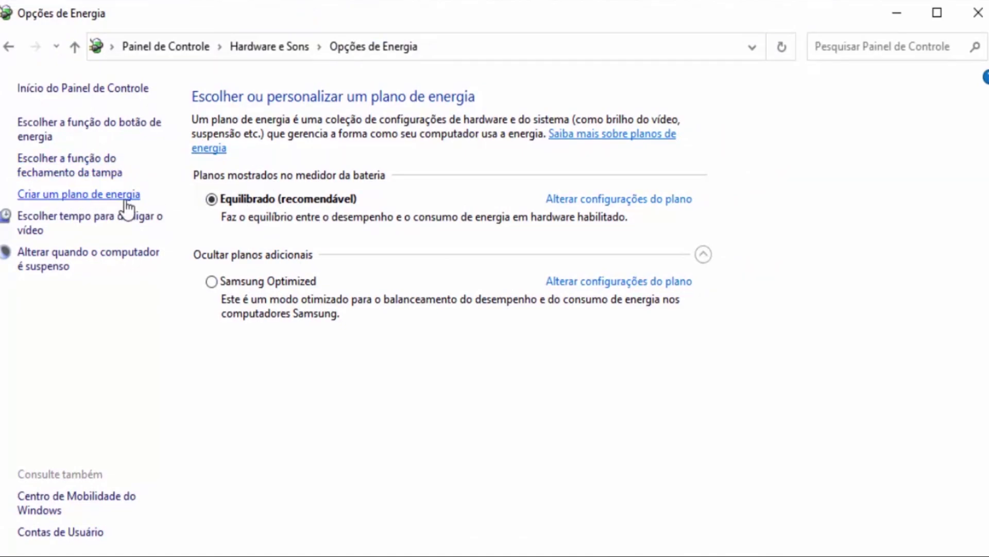
- Create a power plan named GTA V based on Alto desempenho, leaving display and sleep timeouts at Nunca
{"action": "left_click", "coordinate": [71, 194]}
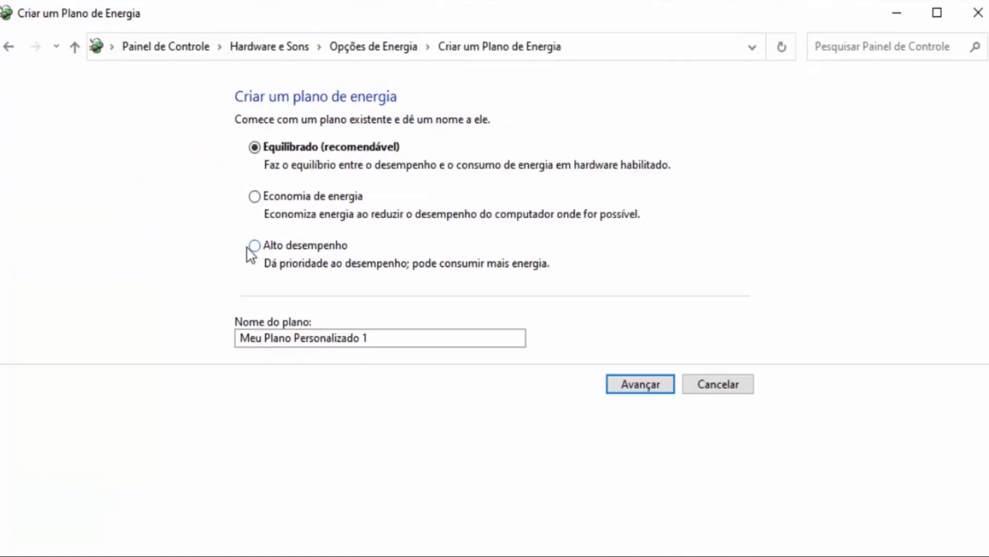
{"action": "left_click", "coordinate": [255, 247]}
{"action": "left_click", "coordinate": [400, 340]}
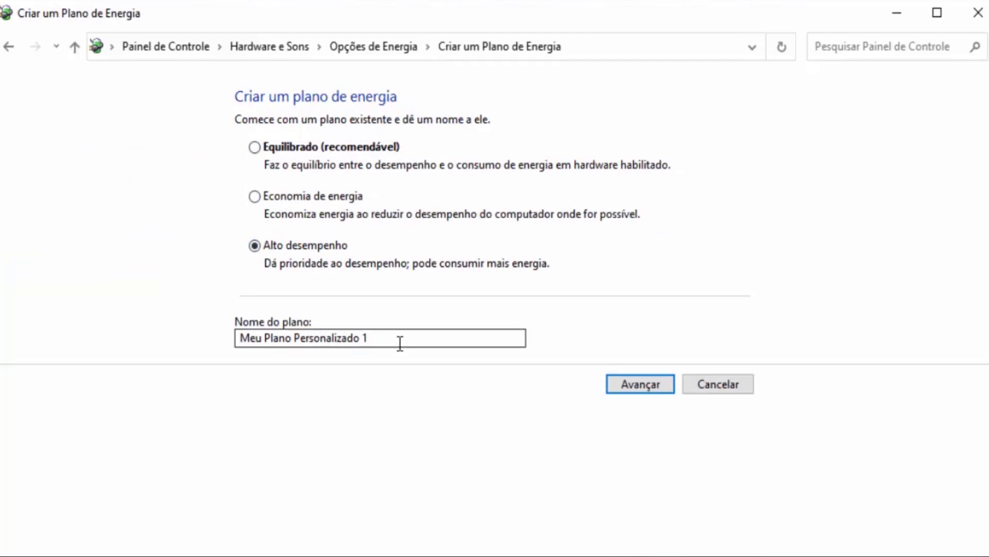
{"action": "key", "text": "ctrl+a"}
{"action": "key", "text": "BackSpace"}
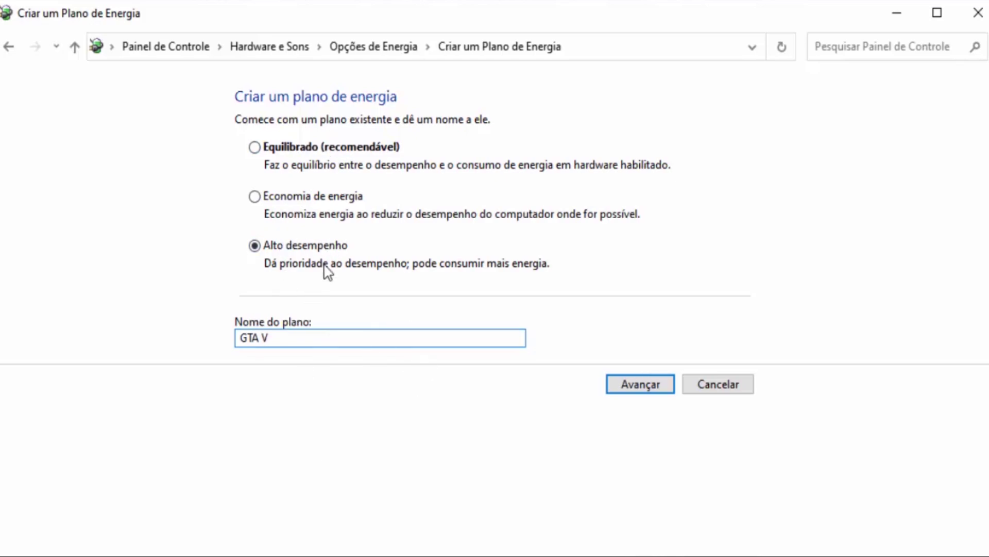
{"action": "left_click", "coordinate": [641, 380]}
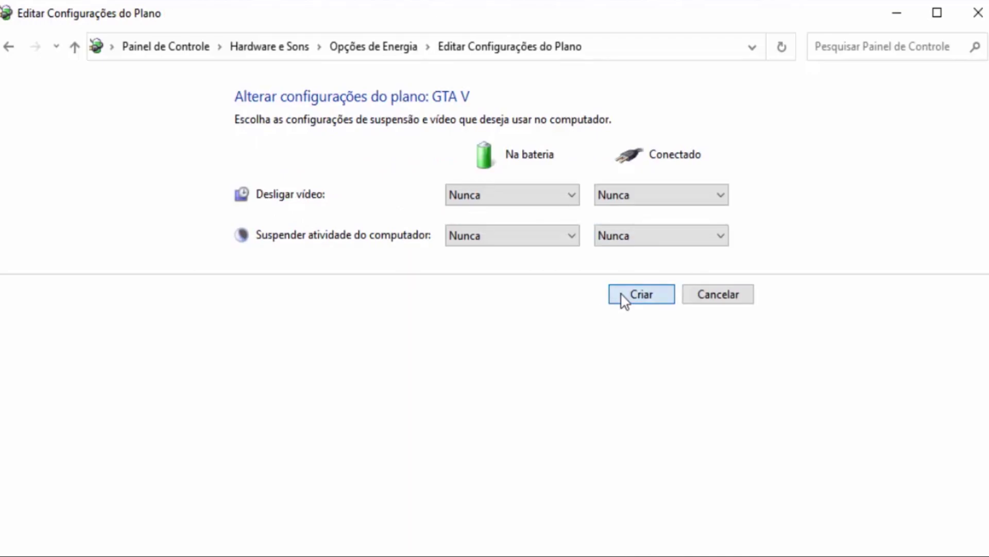
{"action": "left_click", "coordinate": [625, 299]}
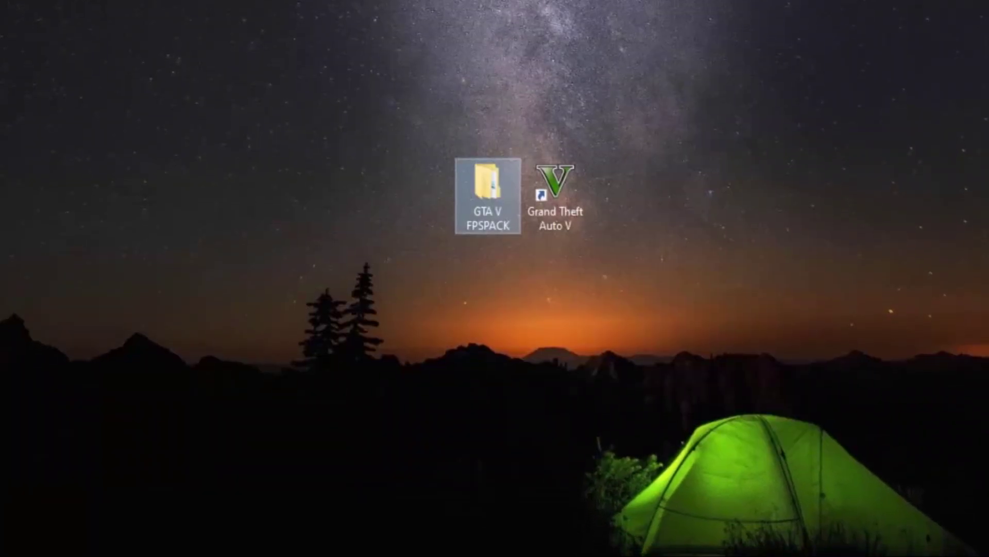
- Copy the commandline file from the GTA V Config folder in GTA V FPSPACK and close the folder window
{"action": "left_click", "coordinate": [480, 272]}
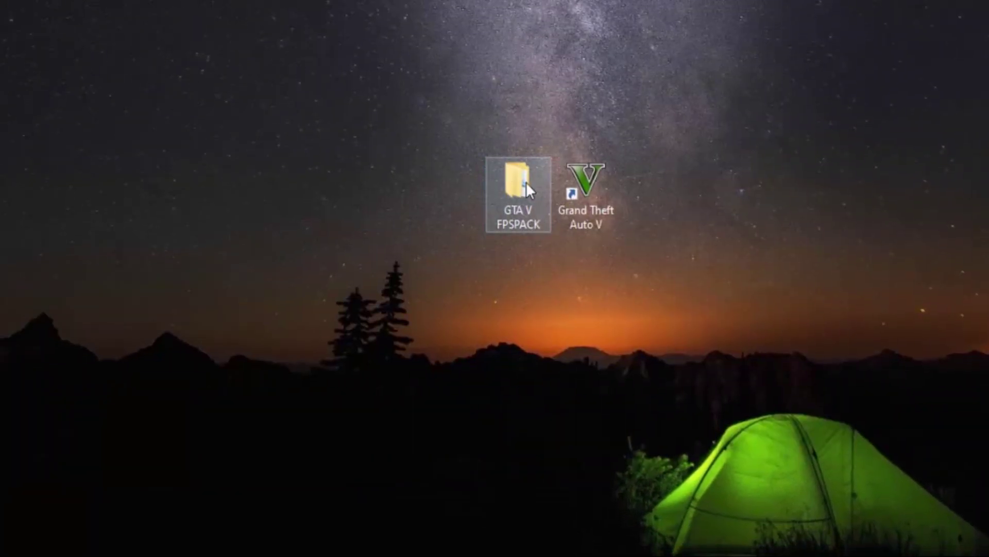
{"action": "double_click", "coordinate": [523, 183]}
{"action": "left_click", "coordinate": [308, 131]}
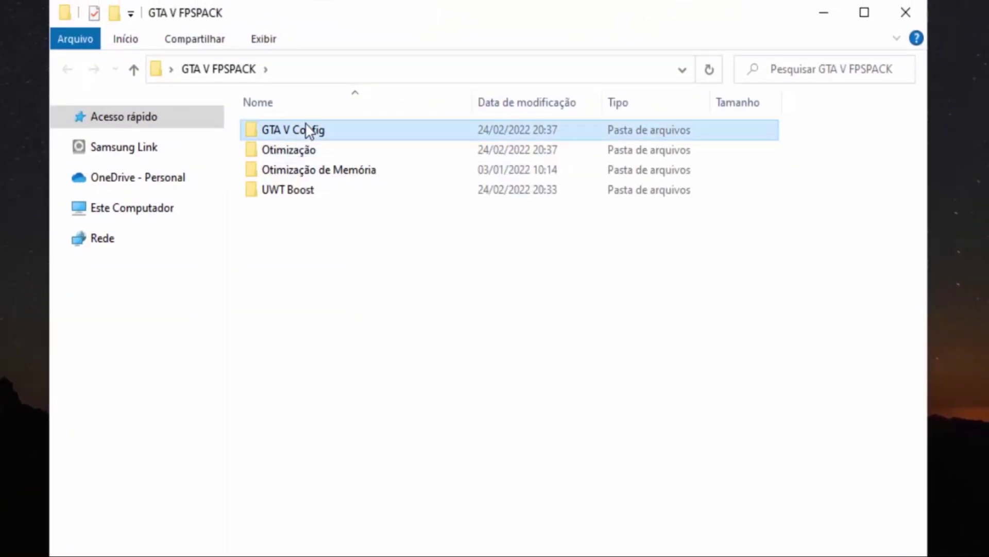
{"action": "double_click", "coordinate": [360, 127]}
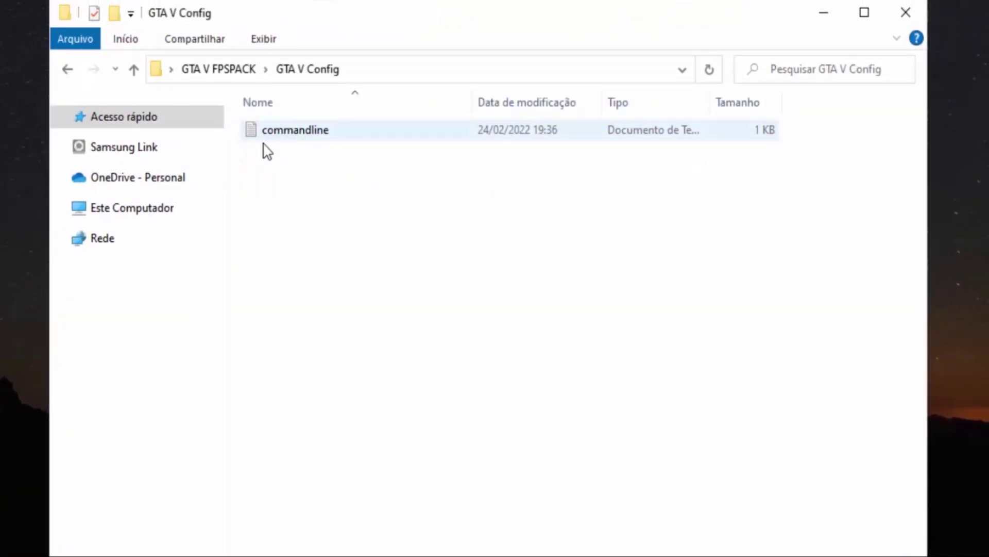
{"action": "left_click", "coordinate": [275, 138]}
{"action": "right_click", "coordinate": [289, 138]}
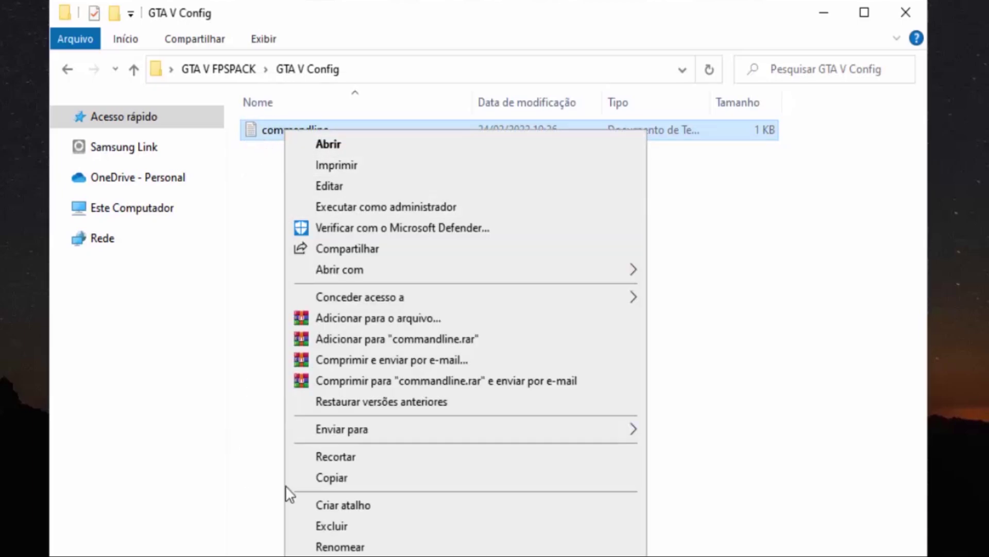
{"action": "left_click", "coordinate": [309, 482]}
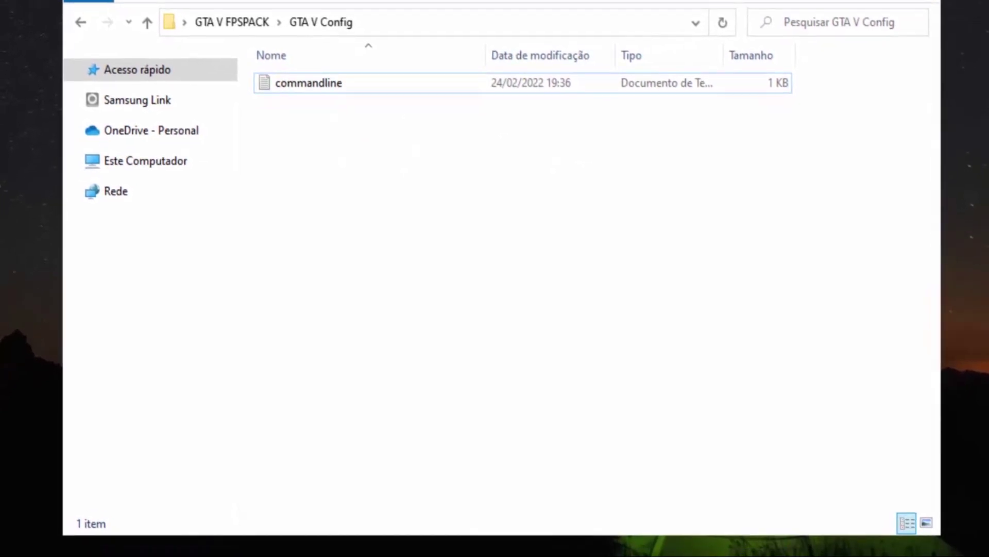
{"action": "left_click", "coordinate": [903, 4]}
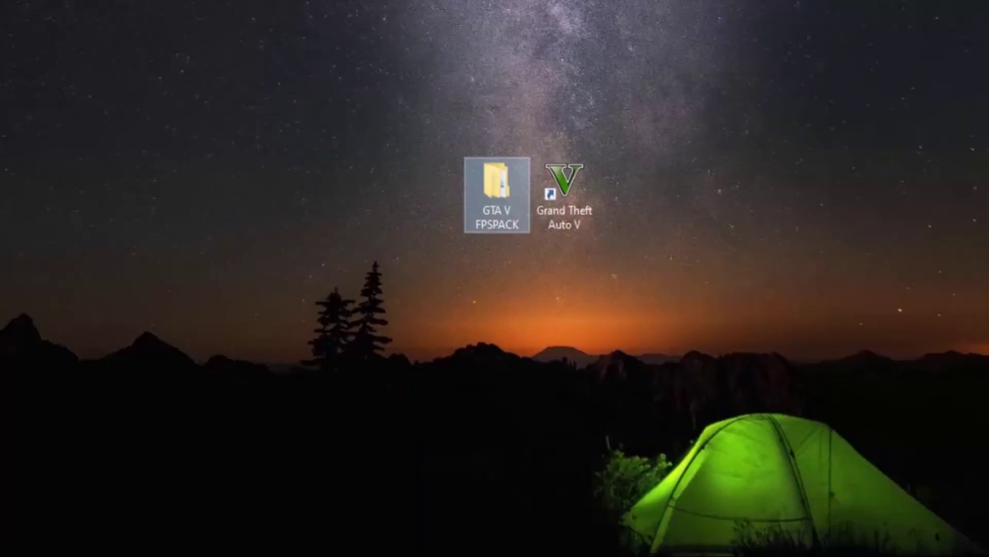
- Browse to the Steam folder in Arquivos de Programas (x86) on Disco Local (C:)
{"action": "double_click", "coordinate": [486, 203]}
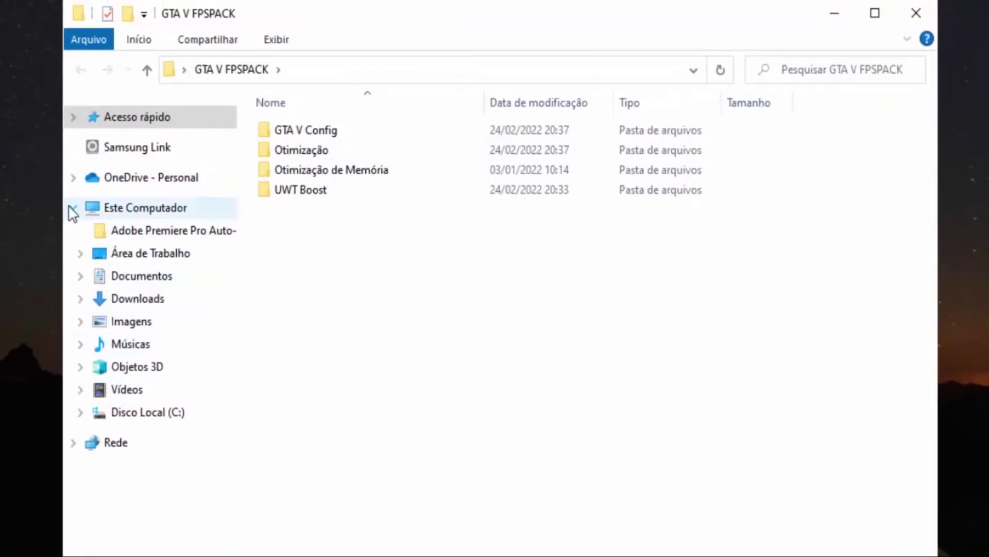
{"action": "left_click", "coordinate": [74, 208]}
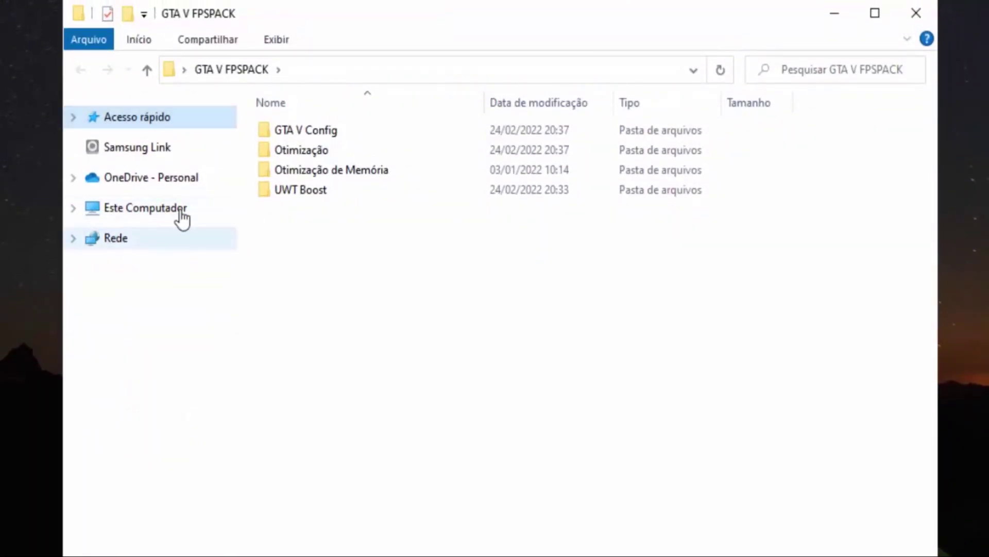
{"action": "left_click", "coordinate": [138, 209]}
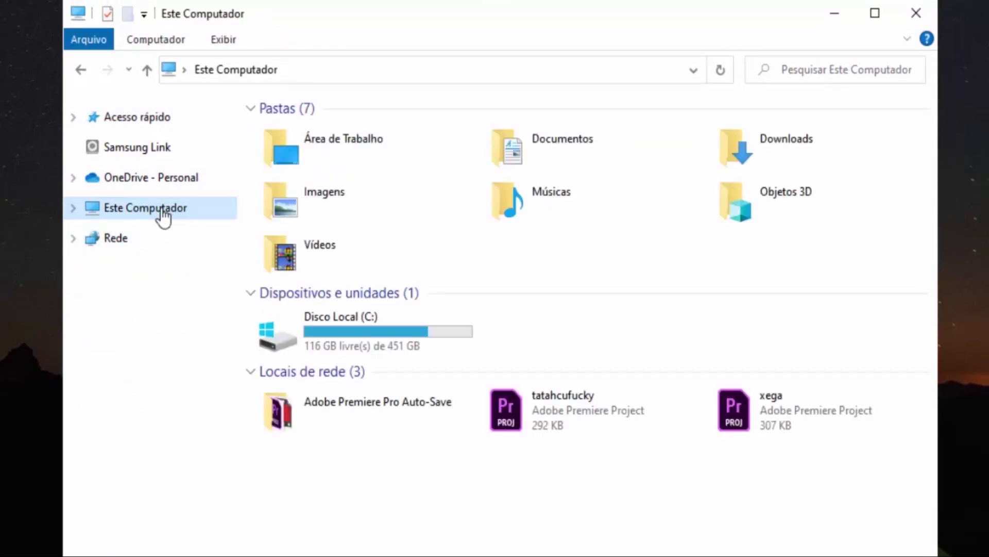
{"action": "double_click", "coordinate": [333, 326]}
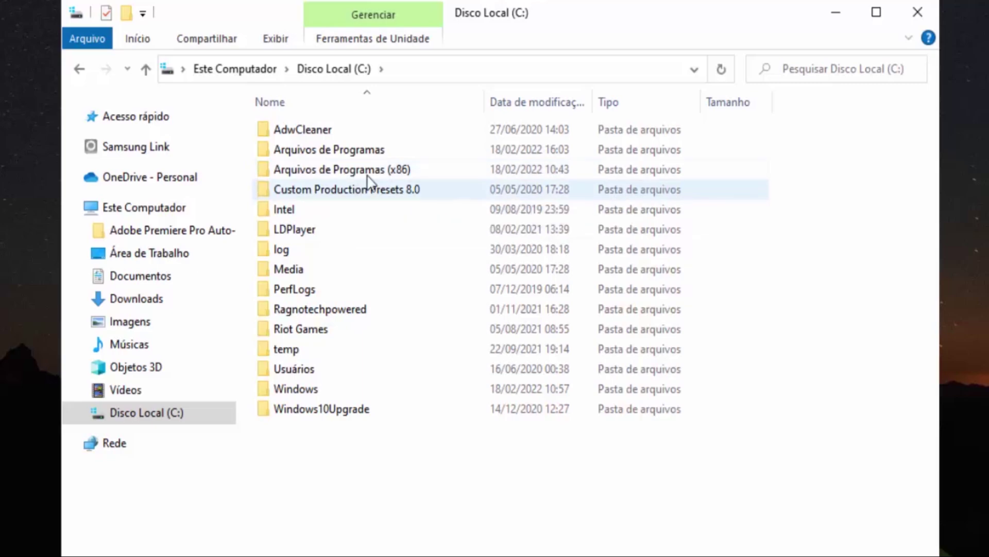
{"action": "double_click", "coordinate": [373, 172]}
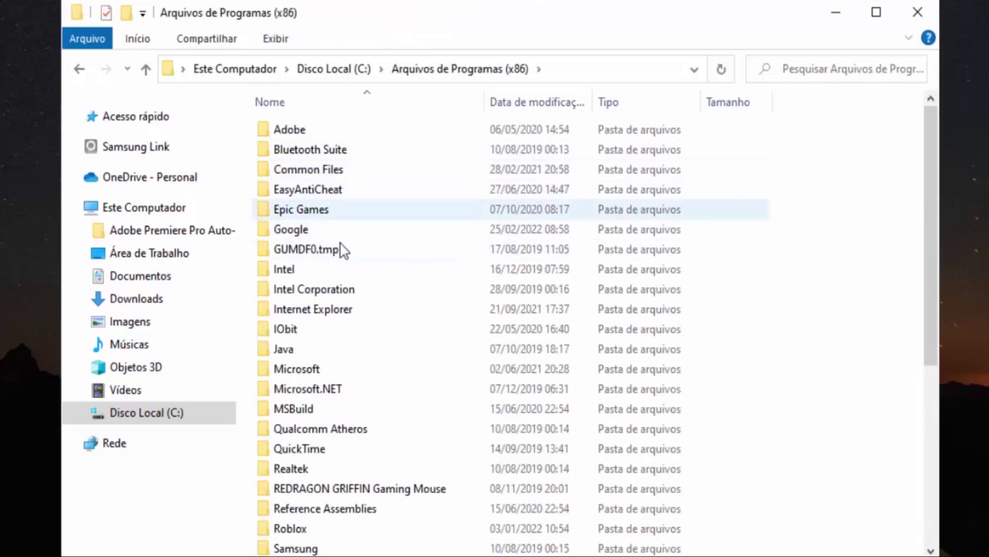
{"action": "scroll", "coordinate": [342, 285], "scroll_direction": "down", "scroll_amount": 4}
{"action": "scroll", "coordinate": [340, 308], "scroll_direction": "up", "scroll_amount": 1}
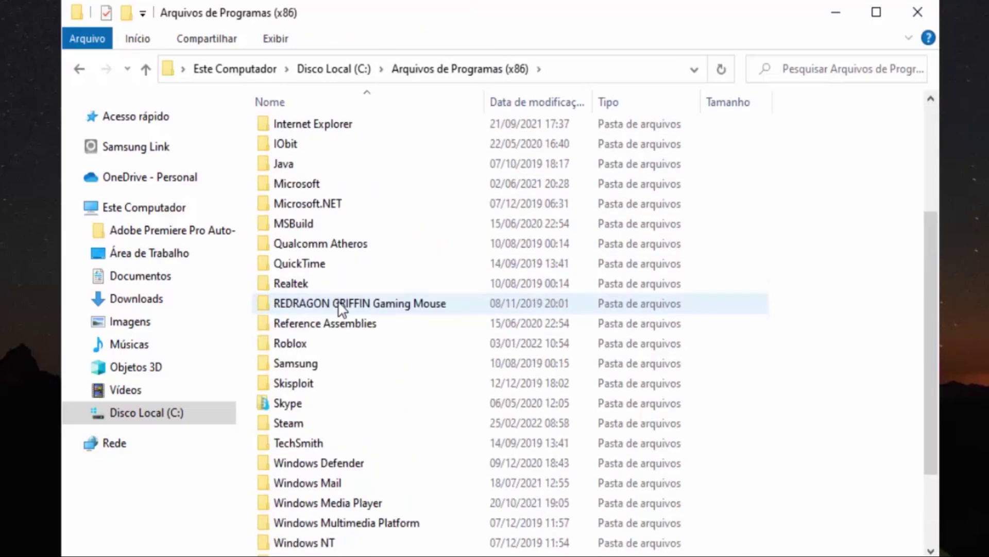
{"action": "left_click", "coordinate": [290, 424]}
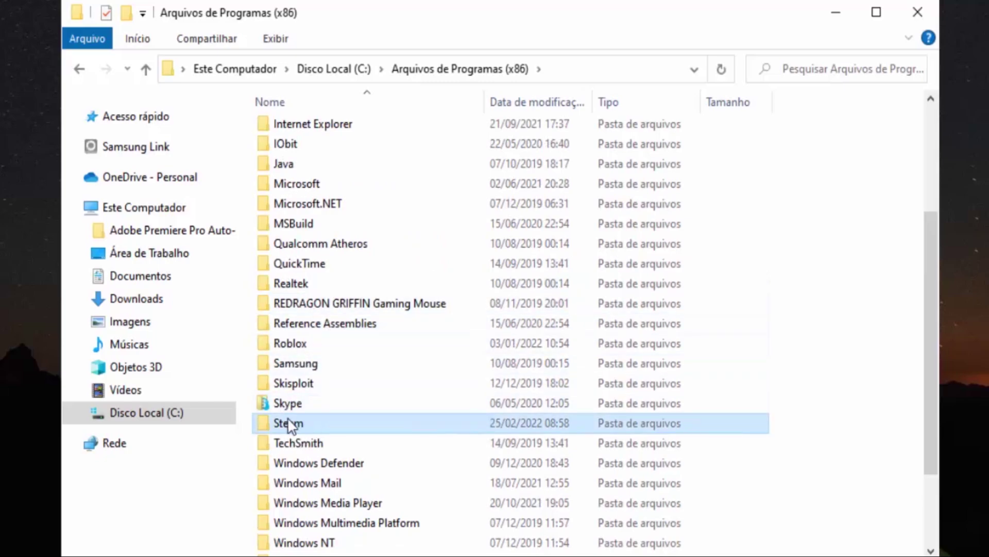
{"action": "double_click", "coordinate": [300, 424]}
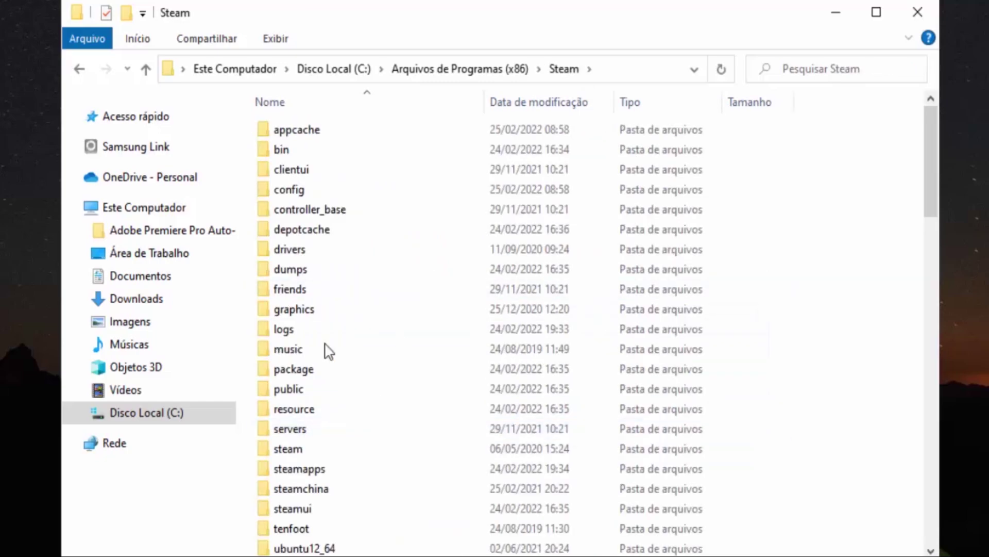
- Open the game's installation folder at steamapps\common\Grand Theft Auto V
{"action": "left_click", "coordinate": [312, 470]}
{"action": "double_click", "coordinate": [295, 470]}
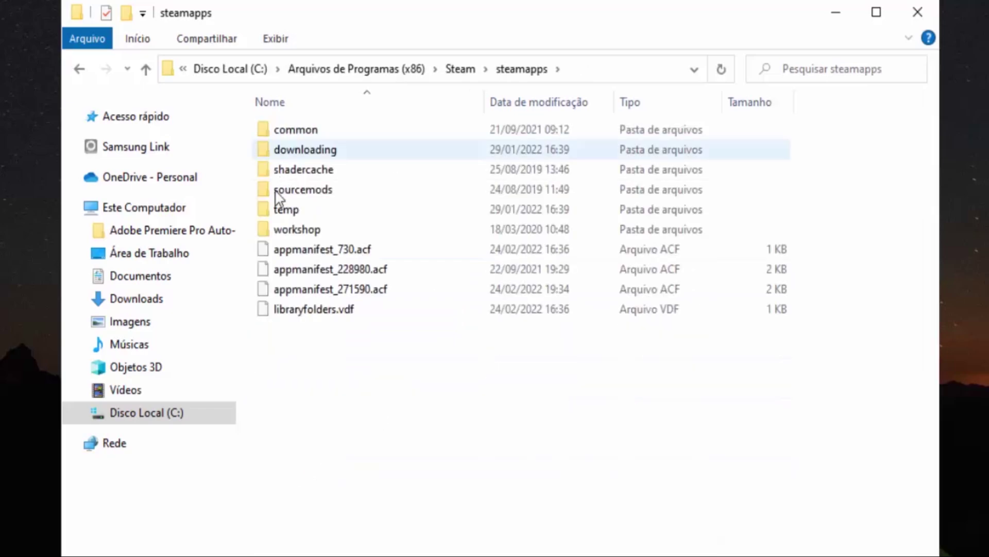
{"action": "left_click", "coordinate": [294, 129]}
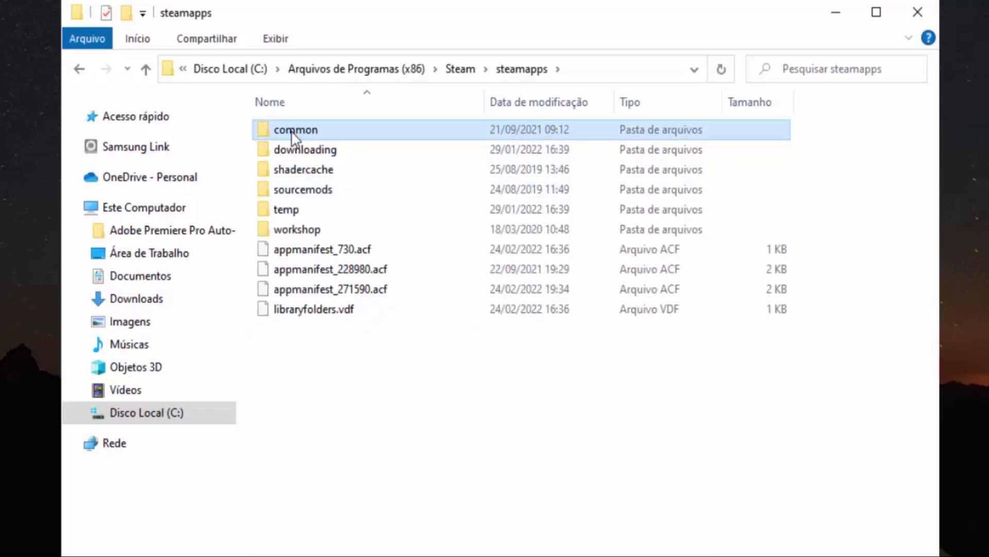
{"action": "double_click", "coordinate": [292, 132]}
{"action": "left_click", "coordinate": [287, 190]}
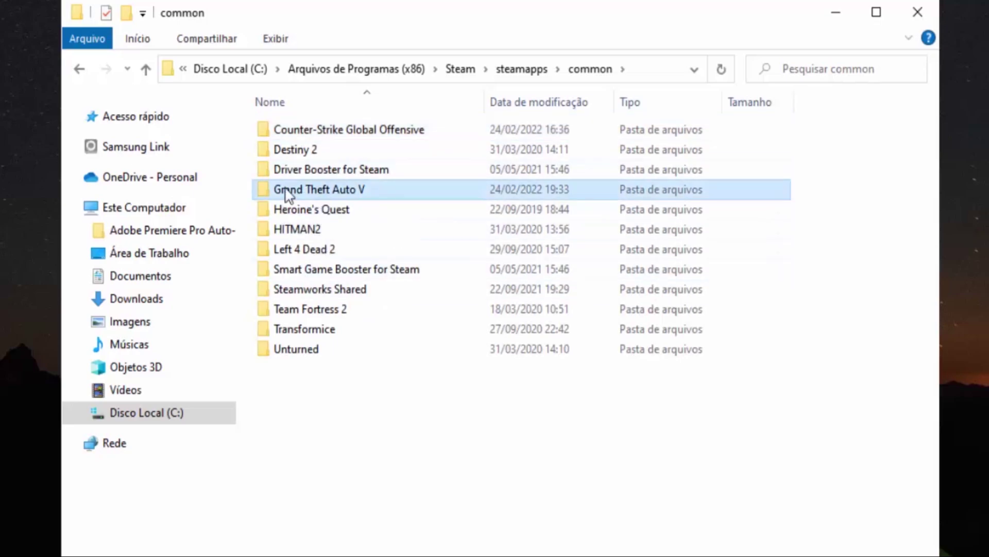
{"action": "double_click", "coordinate": [323, 190]}
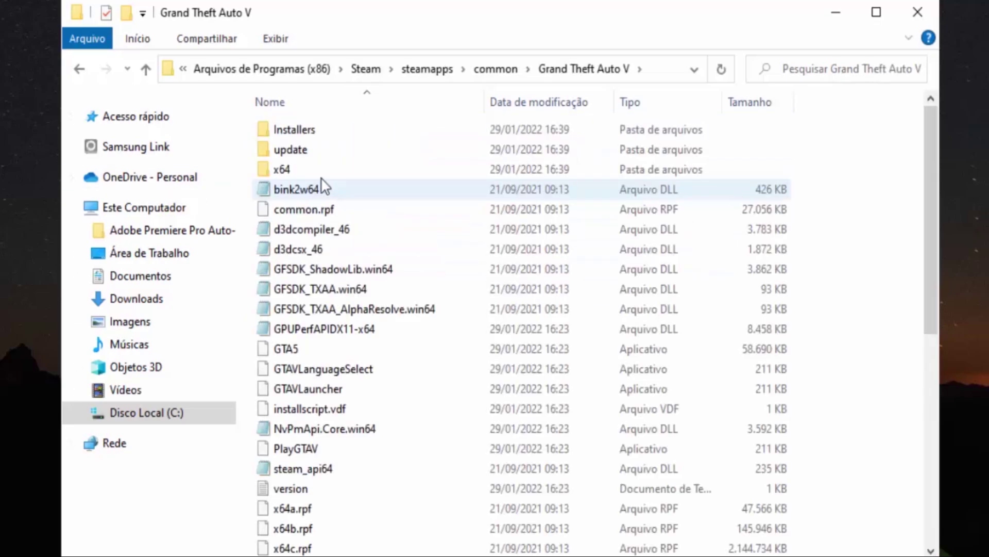
- Paste the copied commandline file into the Steam Grand Theft Auto V folder and select it
{"action": "right_click", "coordinate": [246, 301]}
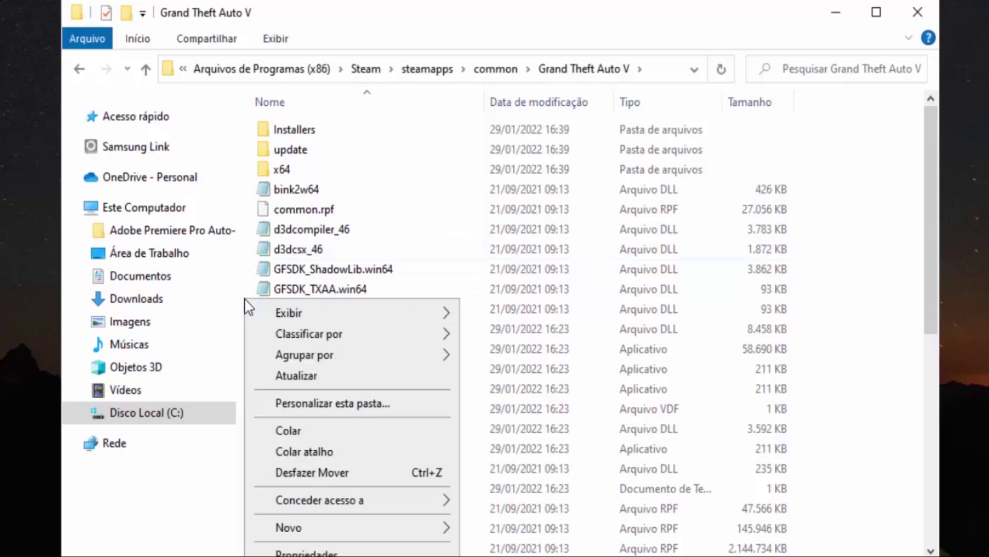
{"action": "left_click", "coordinate": [288, 431]}
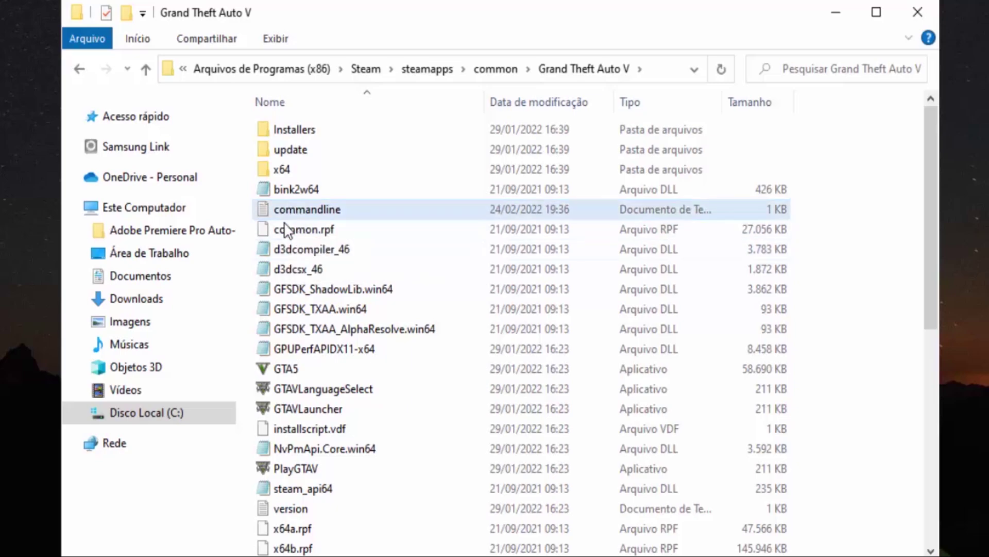
{"action": "left_click", "coordinate": [309, 227]}
{"action": "left_click", "coordinate": [320, 210]}
- Browse to the Epic Games folder in Arquivos de Programas on Disco Local (C:)
{"action": "left_click", "coordinate": [117, 417]}
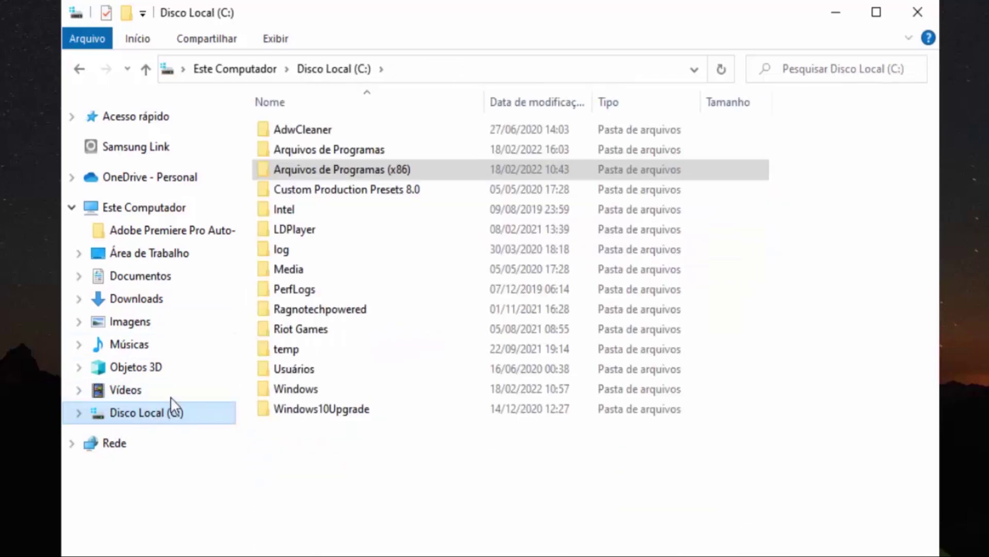
{"action": "left_click", "coordinate": [455, 474]}
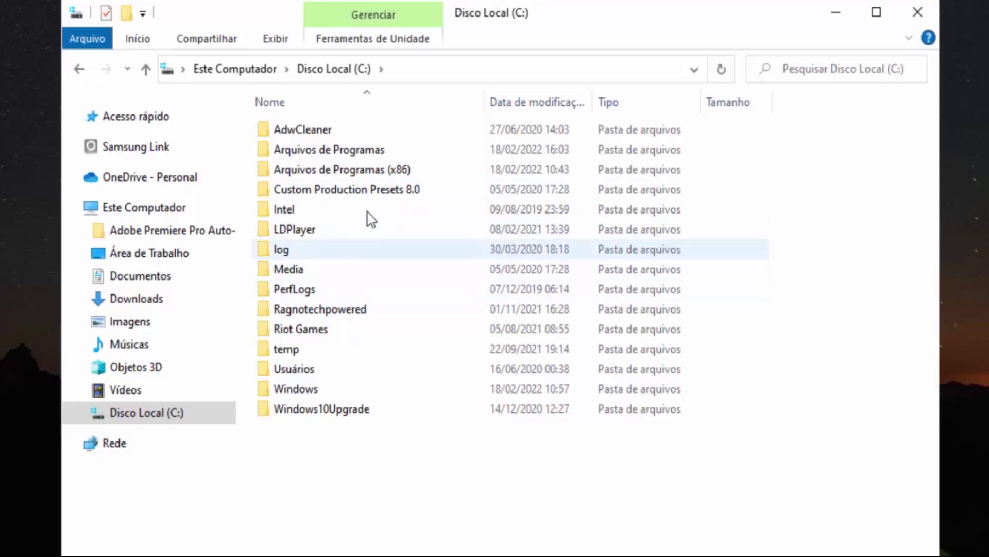
{"action": "double_click", "coordinate": [339, 153]}
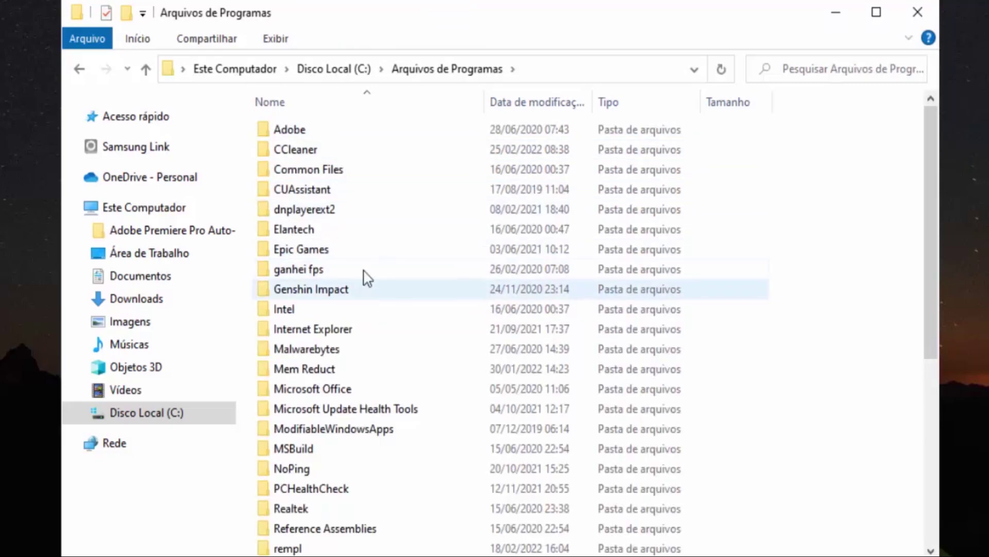
{"action": "left_click", "coordinate": [313, 252]}
{"action": "double_click", "coordinate": [290, 252]}
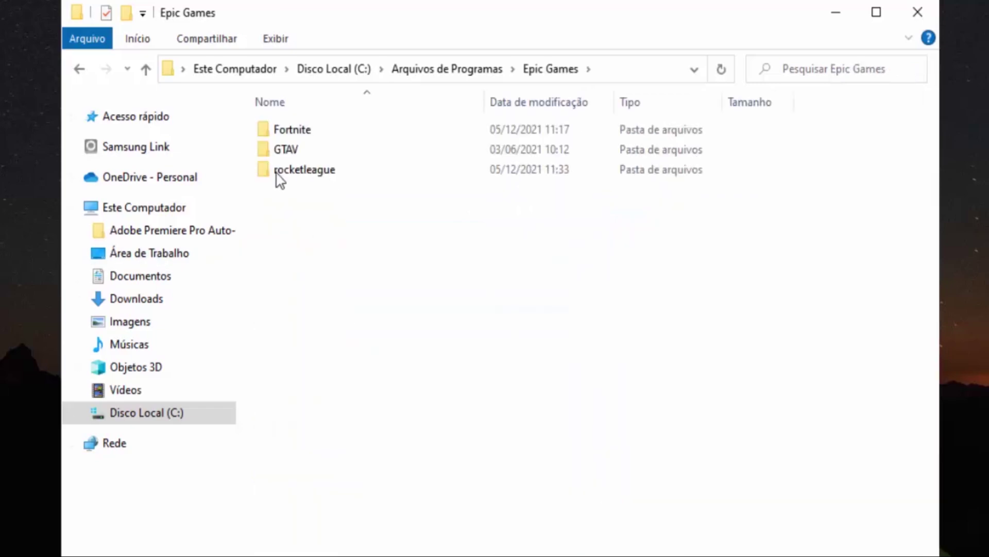
- Open the GTAV folder inside Epic Games, then close the folder window without pasting anything
{"action": "left_click", "coordinate": [293, 154]}
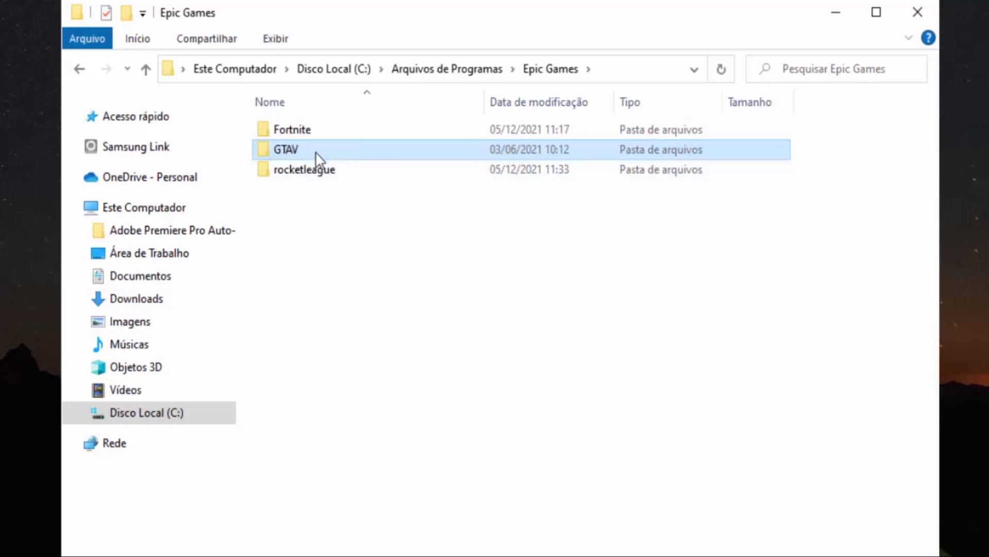
{"action": "double_click", "coordinate": [330, 154]}
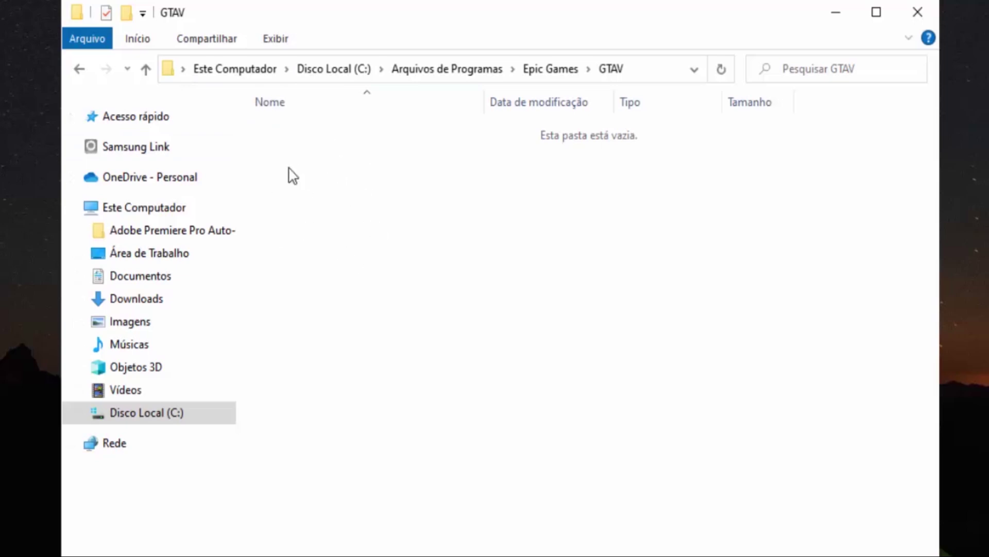
{"action": "right_click", "coordinate": [327, 189]}
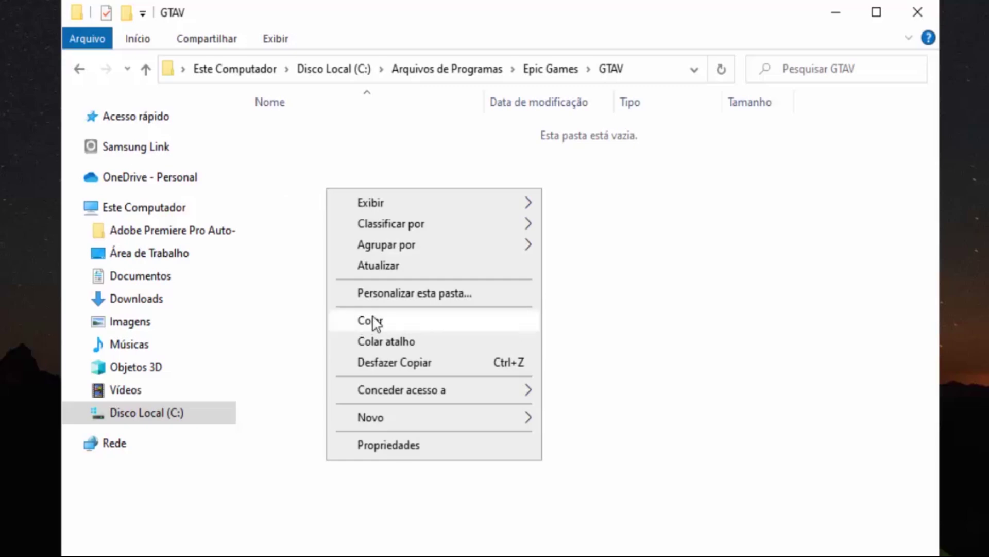
{"action": "left_click", "coordinate": [305, 156]}
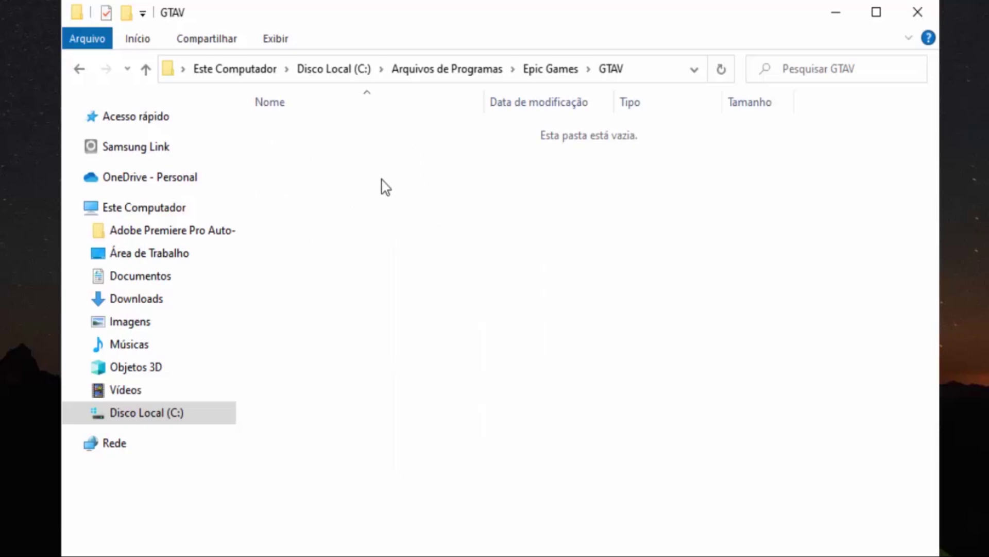
{"action": "left_click", "coordinate": [918, 12]}
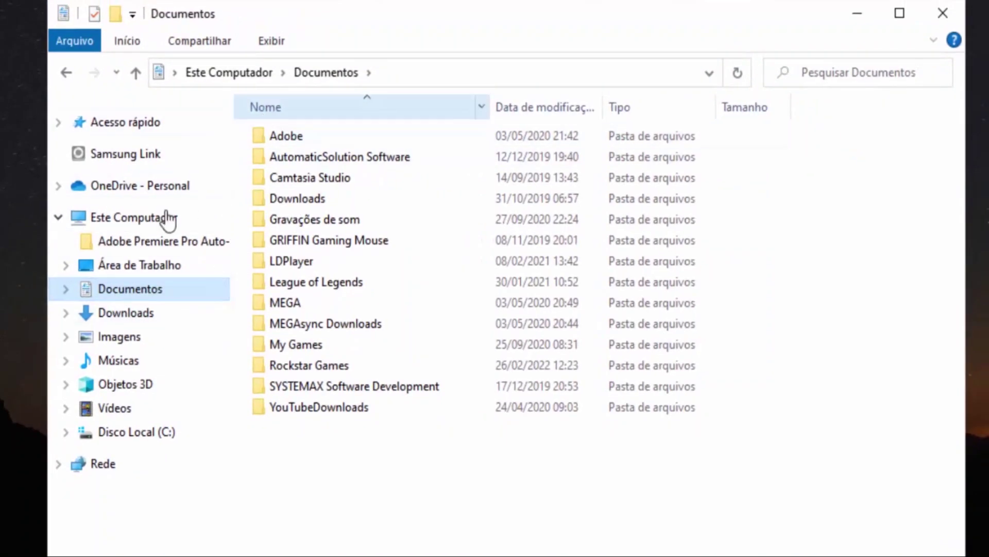
- Browse to the GTA V folder in Documentos\Rockstar Games
{"action": "left_click", "coordinate": [142, 217]}
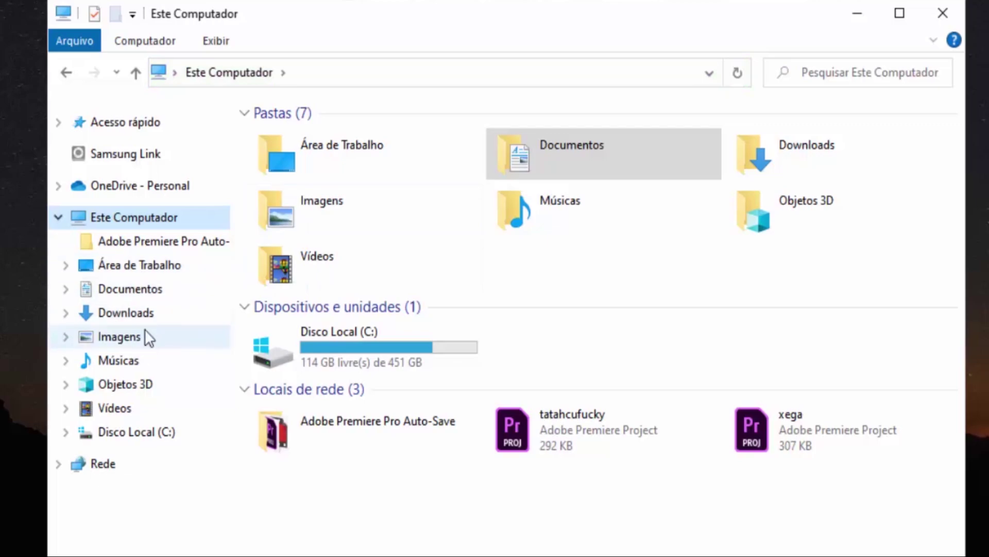
{"action": "left_click", "coordinate": [149, 290]}
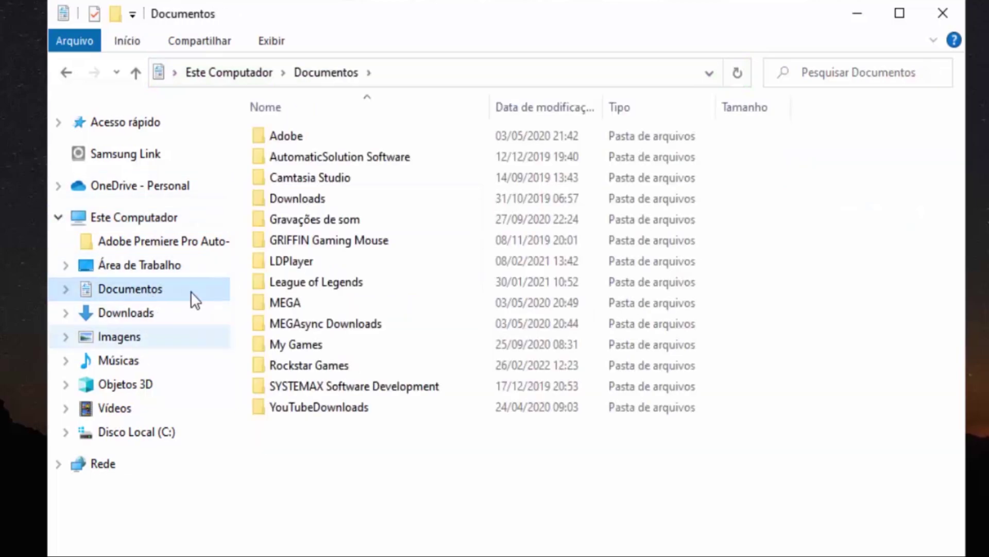
{"action": "left_click", "coordinate": [372, 302]}
{"action": "key", "text": "r"}
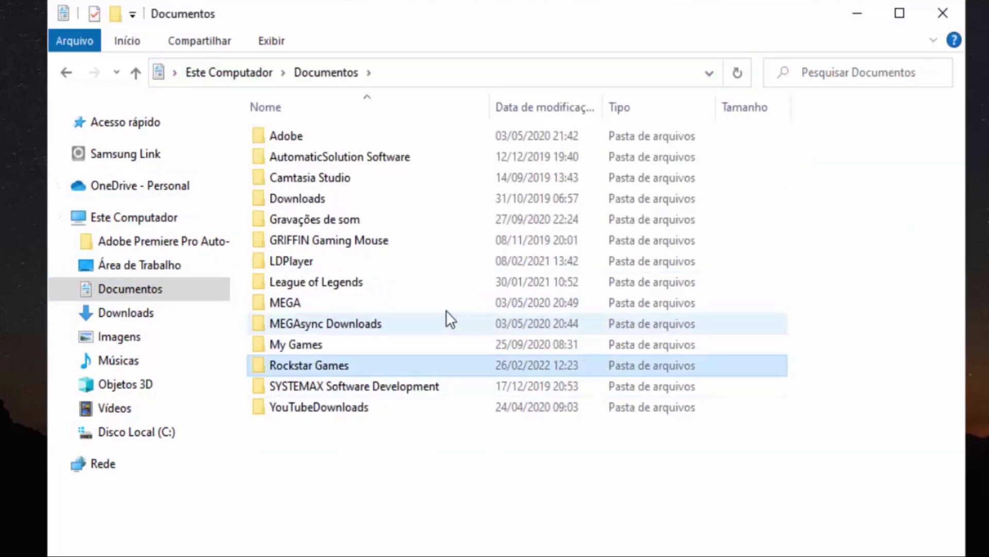
{"action": "double_click", "coordinate": [307, 362]}
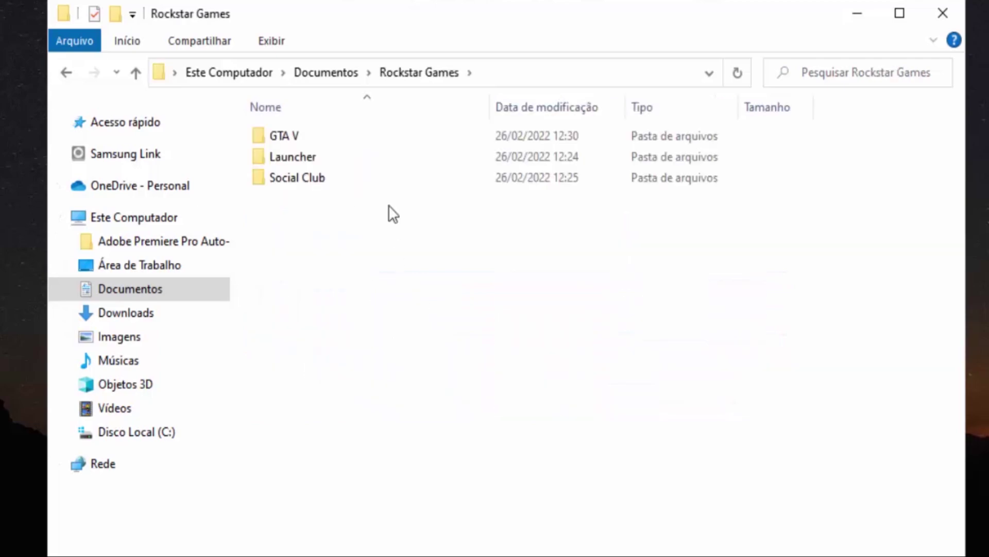
{"action": "double_click", "coordinate": [311, 133]}
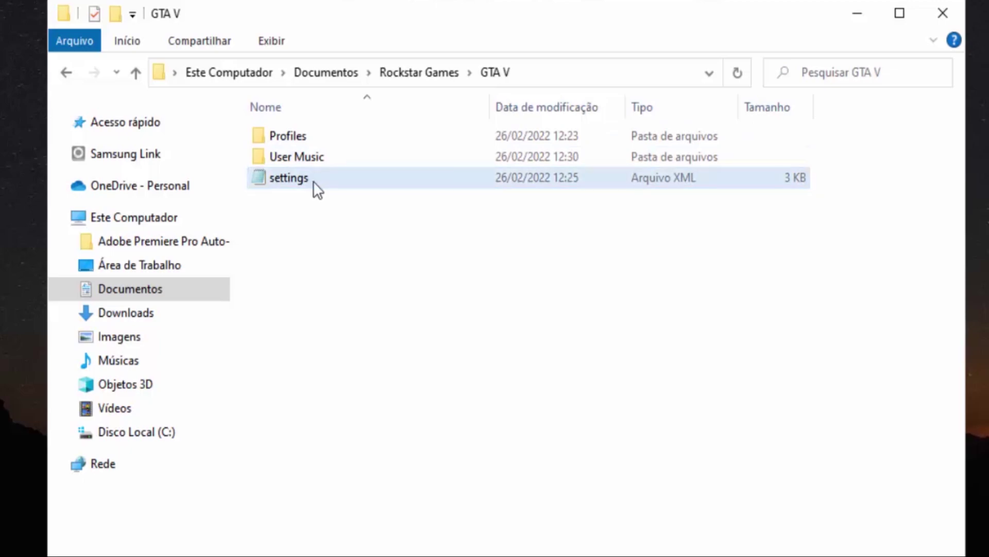
- Open the GTA V settings XML file with Bloco de notas
{"action": "left_click", "coordinate": [285, 180]}
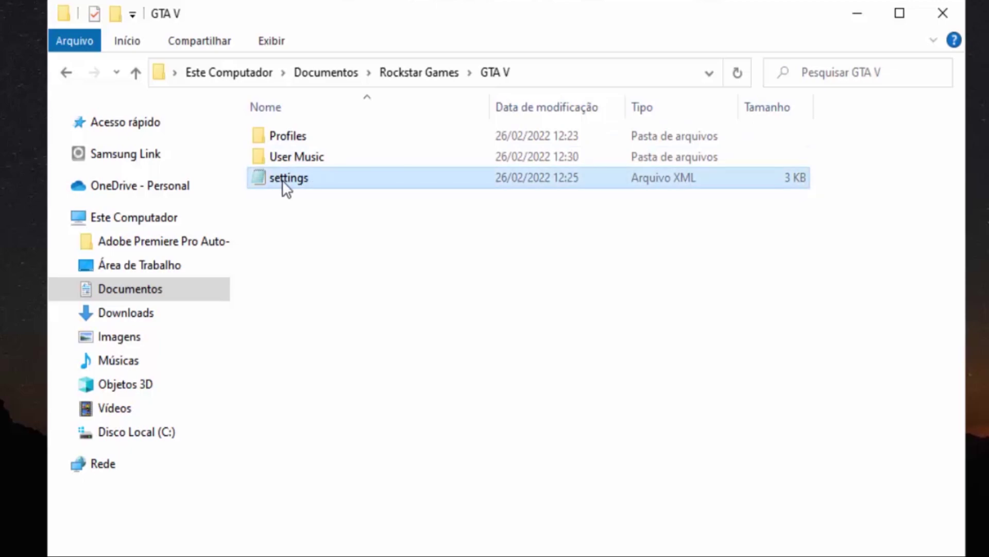
{"action": "right_click", "coordinate": [283, 181]}
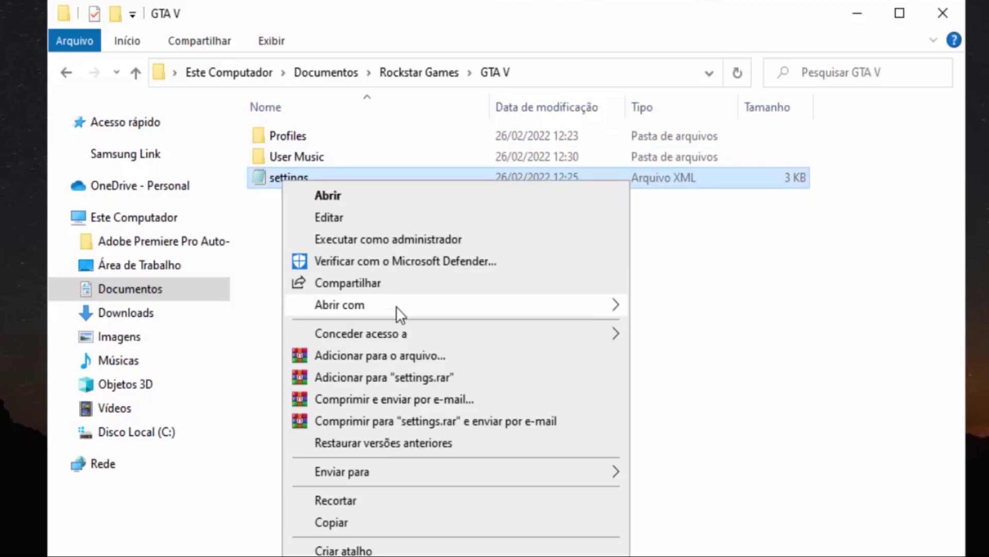
{"action": "mouse_move", "coordinate": [373, 309]}
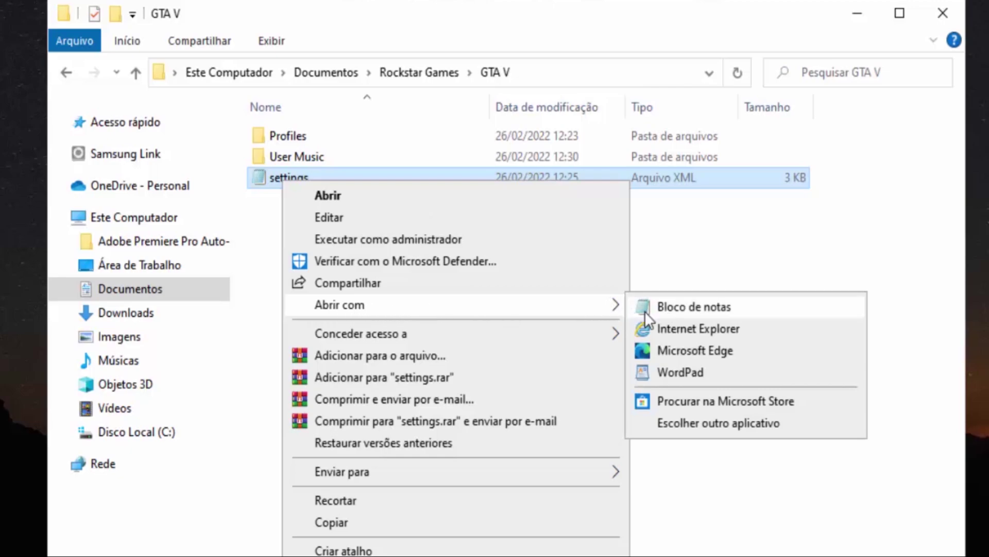
{"action": "left_click", "coordinate": [662, 307]}
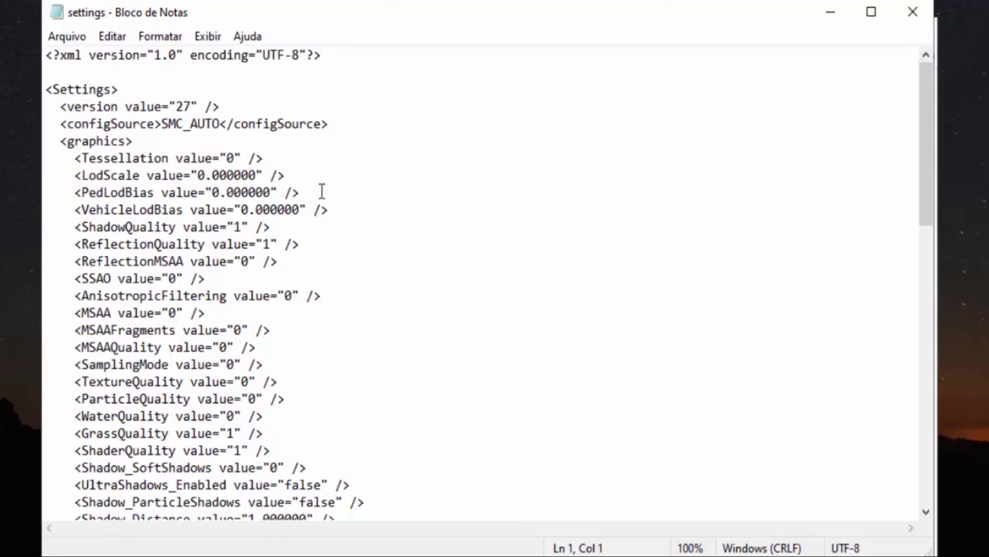
- Set the ShadowQuality and ReflectionQuality values to 0 in the graphics section of the settings file
{"action": "left_click", "coordinate": [247, 227]}
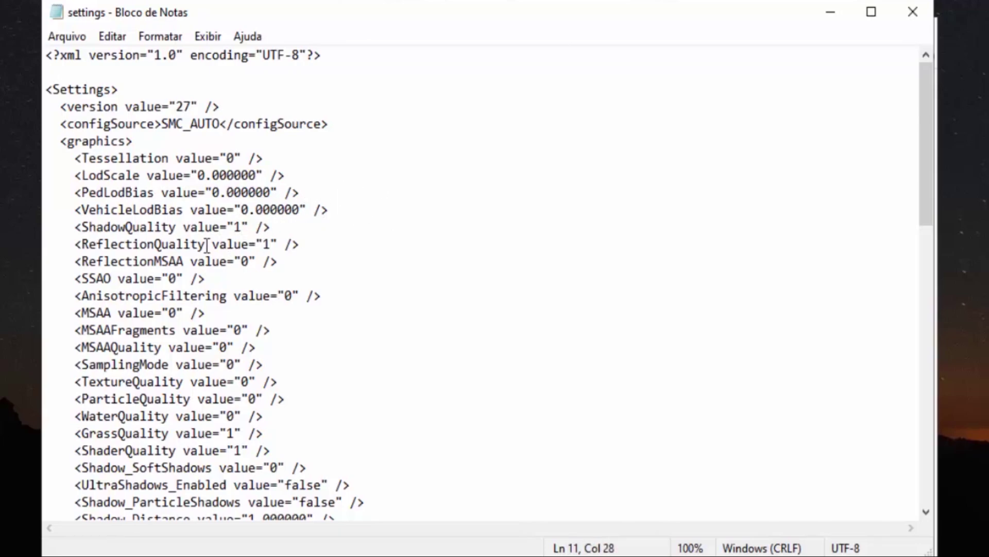
{"action": "key", "text": "BackSpace"}
{"action": "type", "text": "1"}
{"action": "key", "text": "BackSpace"}
{"action": "type", "text": "0"}
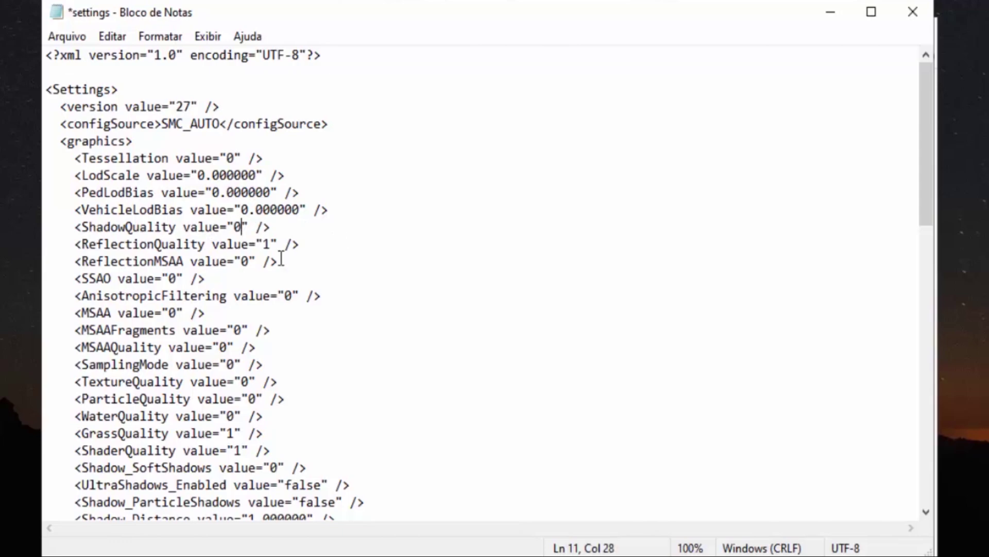
{"action": "left_click", "coordinate": [270, 244]}
{"action": "key", "text": "BackSpace"}
{"action": "type", "text": "0"}
- Set the GrassQuality and ShaderQuality values to 0 in the graphics section
{"action": "left_click", "coordinate": [231, 432]}
{"action": "key", "text": "BackSpace"}
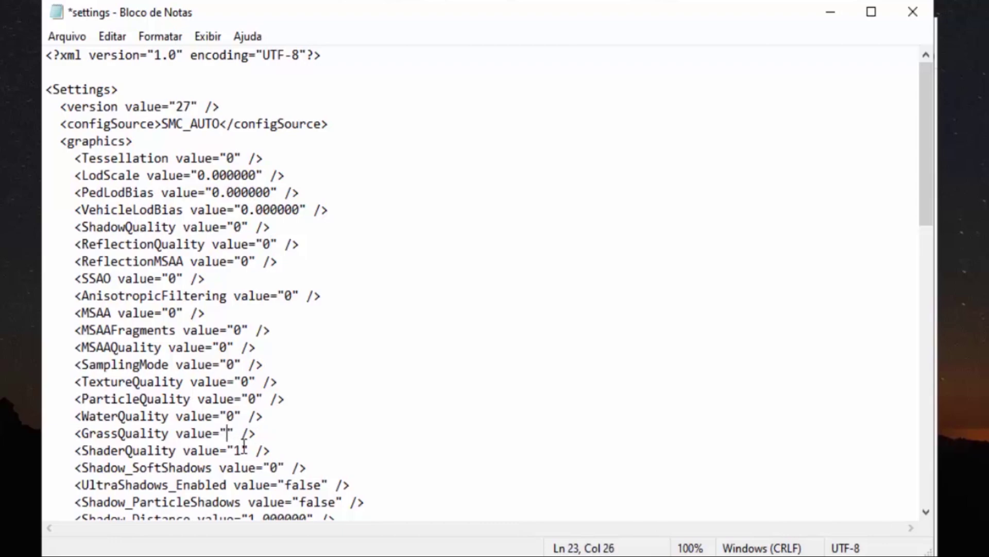
{"action": "type", "text": "0"}
{"action": "left_click", "coordinate": [241, 451]}
{"action": "key", "text": "BackSpace"}
{"action": "type", "text": "0"}
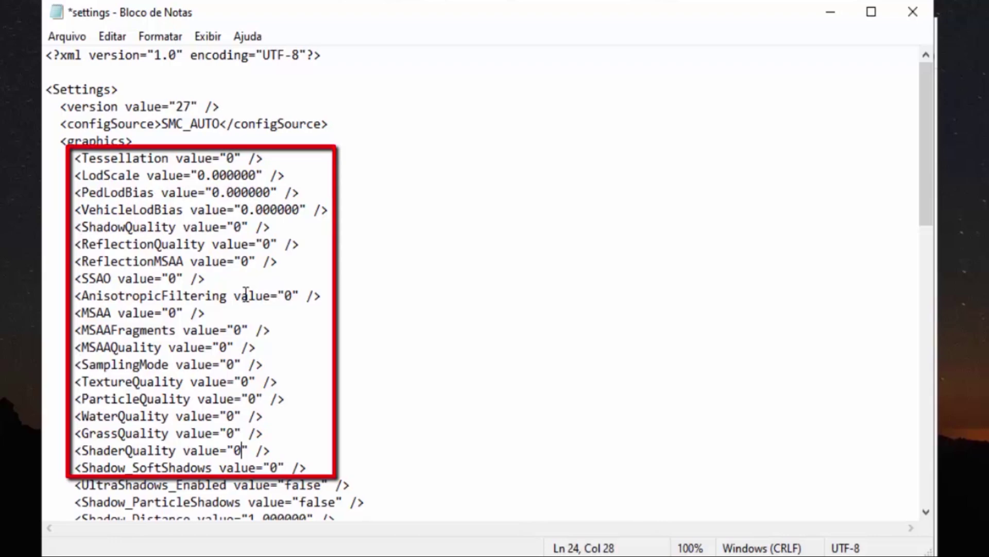
- Set the ScreenWidth value to 640 in the video section of the settings file
{"action": "scroll", "coordinate": [274, 267], "scroll_direction": "down", "scroll_amount": 20}
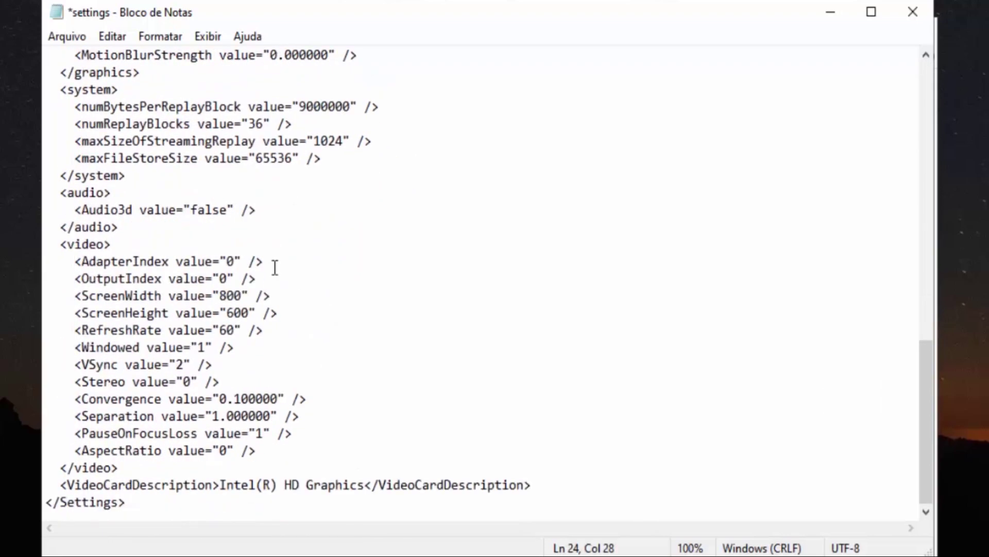
{"action": "scroll", "coordinate": [276, 267], "scroll_direction": "up", "scroll_amount": 2}
{"action": "scroll", "coordinate": [311, 327], "scroll_direction": "down", "scroll_amount": 2}
{"action": "left_click", "coordinate": [241, 296]}
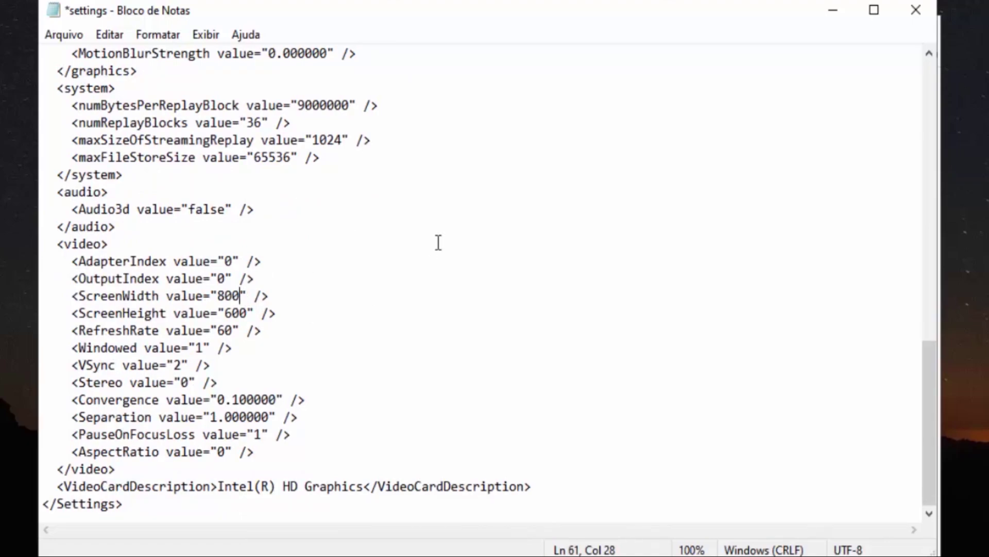
{"action": "key", "text": "BackSpace"}
{"action": "key", "text": "BackSpace"}
{"action": "key", "text": "BackSpace"}
{"action": "type", "text": "640"}
- Set the ScreenHeight value to 480 and close the settings file, saving the changes
{"action": "left_click", "coordinate": [247, 313]}
{"action": "key", "text": "BackSpace"}
{"action": "key", "text": "BackSpace"}
{"action": "key", "text": "BackSpace"}
{"action": "type", "text": "480"}
{"action": "left_click", "coordinate": [915, 10]}
{"action": "left_click", "coordinate": [446, 324]}
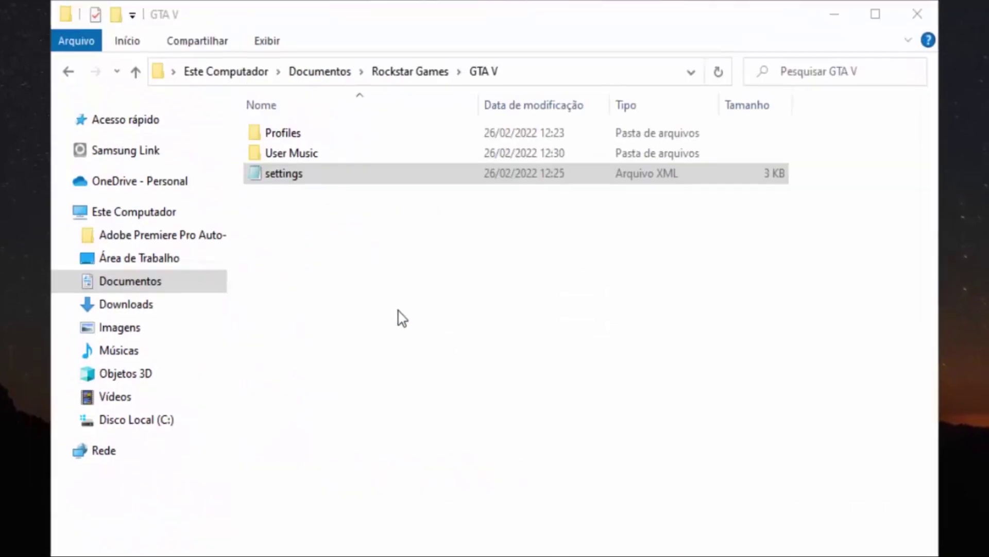